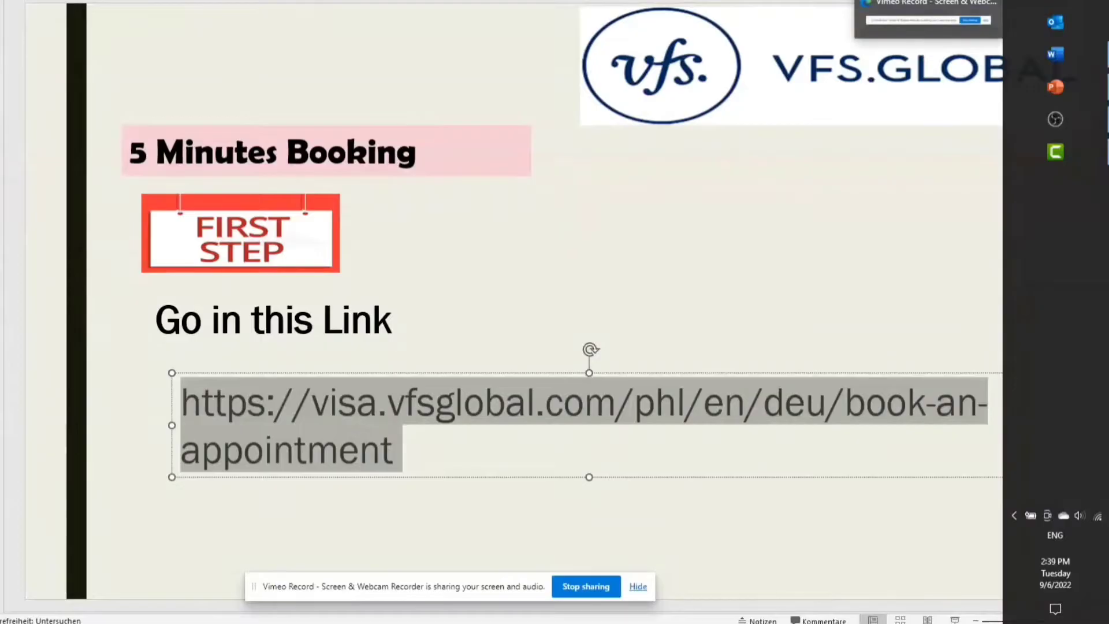
Step: Switch from the PowerPoint slide to Microsoft Edge
key("alt+Tab")
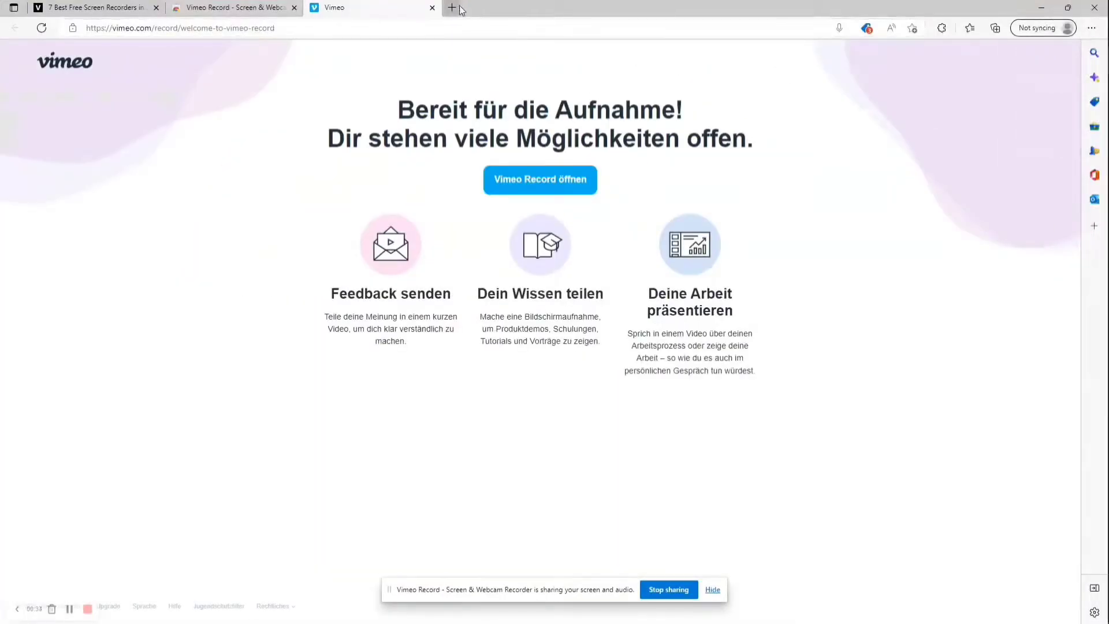
Step: Load the copied VFS Global Germany booking link in a new browser tab
left_click(452, 8)
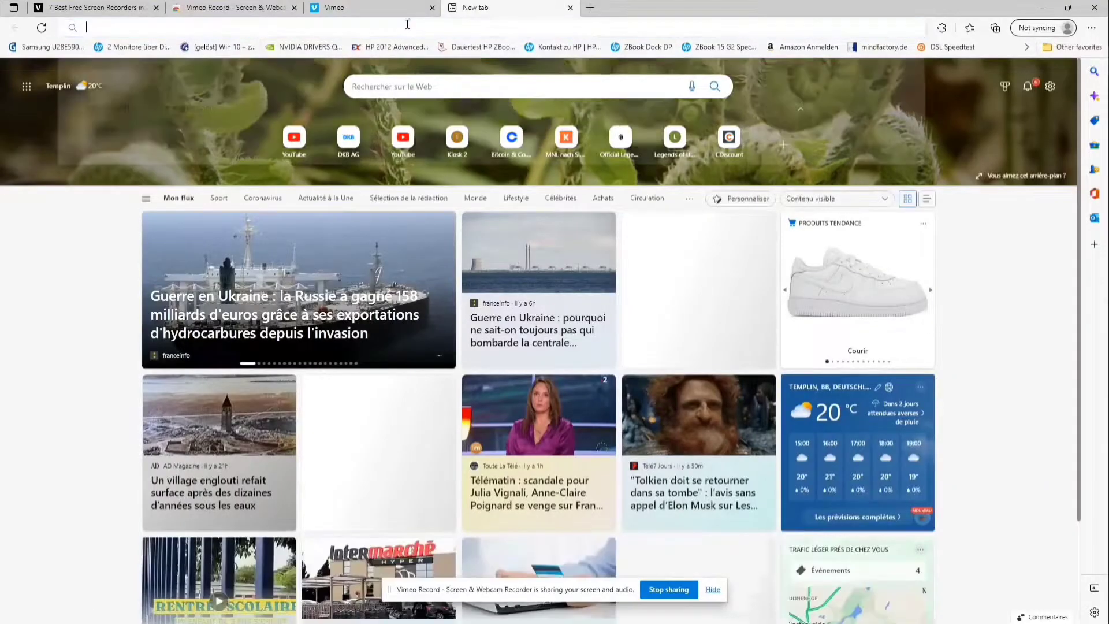
left_click(407, 23)
right_click(407, 23)
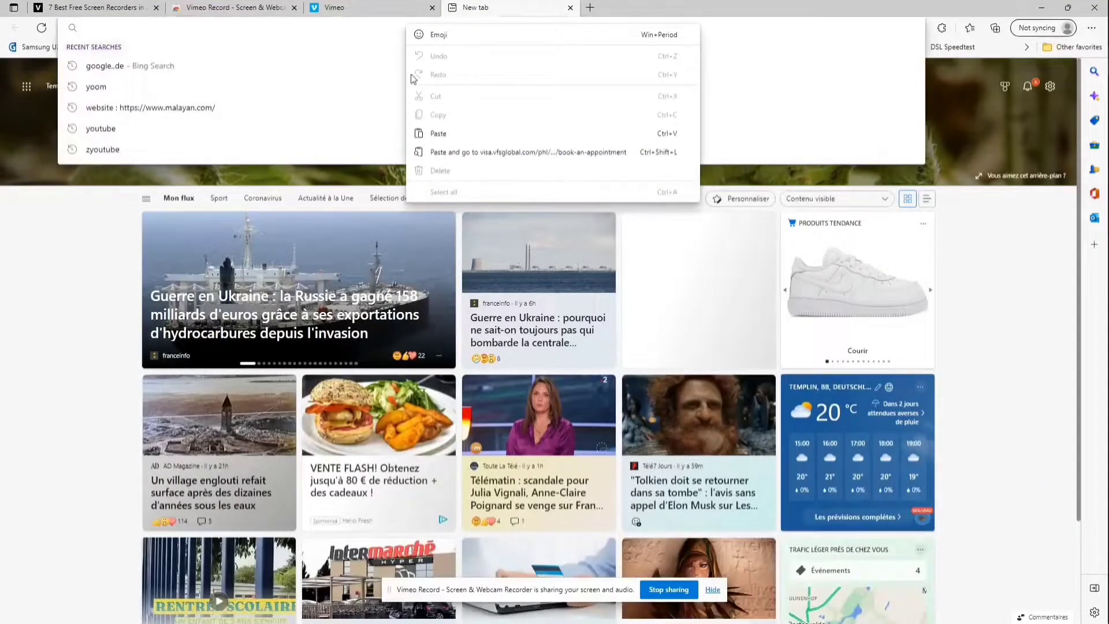
left_click(438, 133)
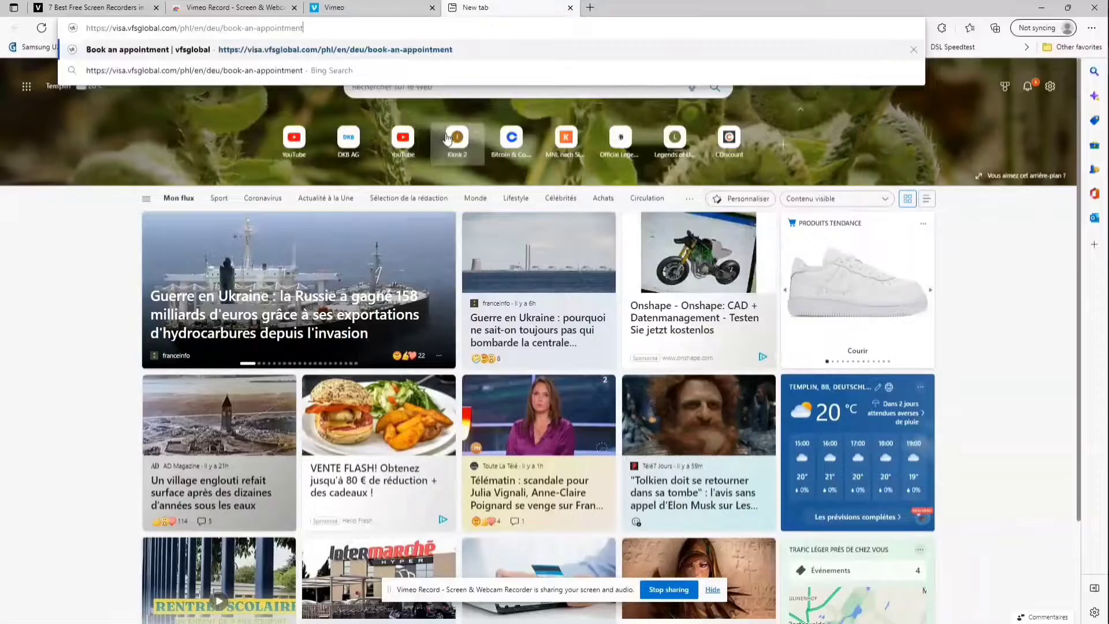
key("Return")
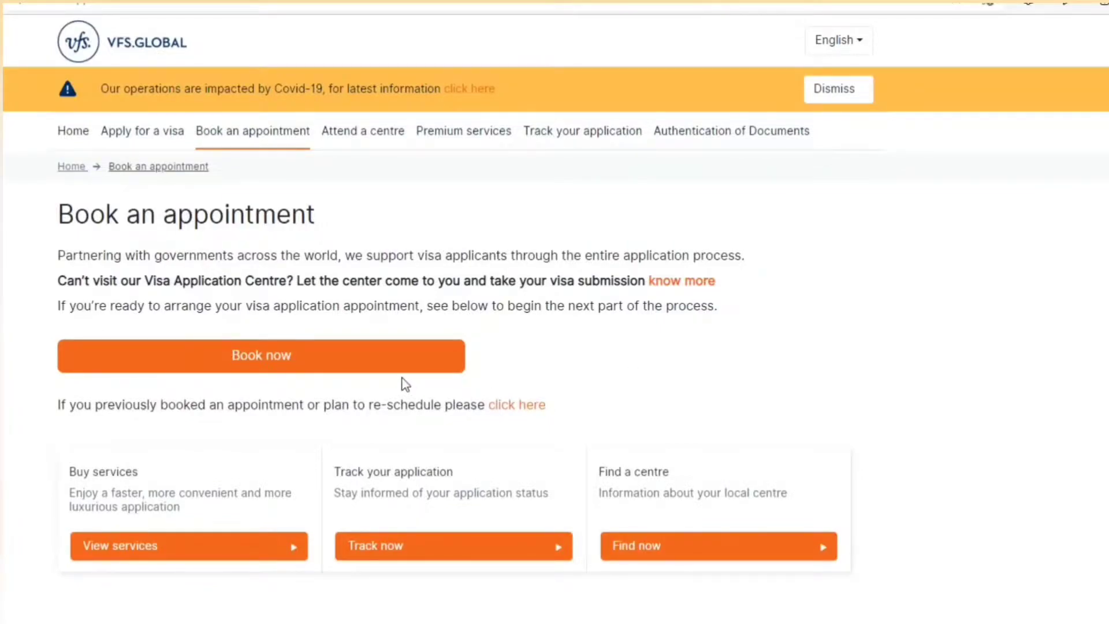
Step: Choose Book now on the Book an appointment page to reach the VFS sign-in page
left_click(261, 370)
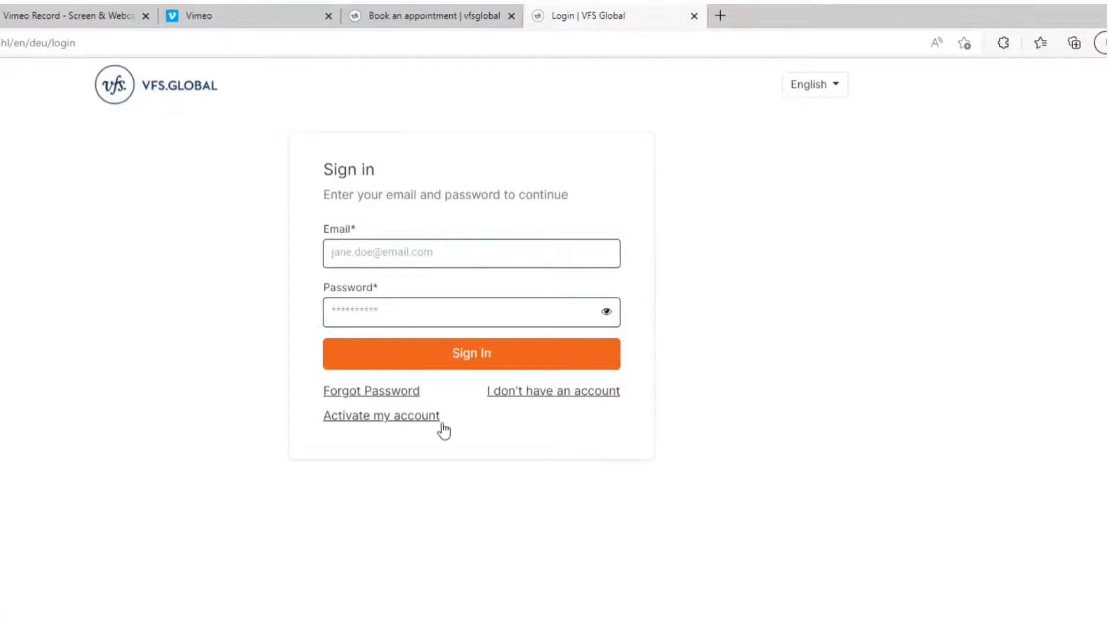
Step: Register a new VFS account with the saved e-mail and matching password, accepting data-processing consent
left_click(522, 393)
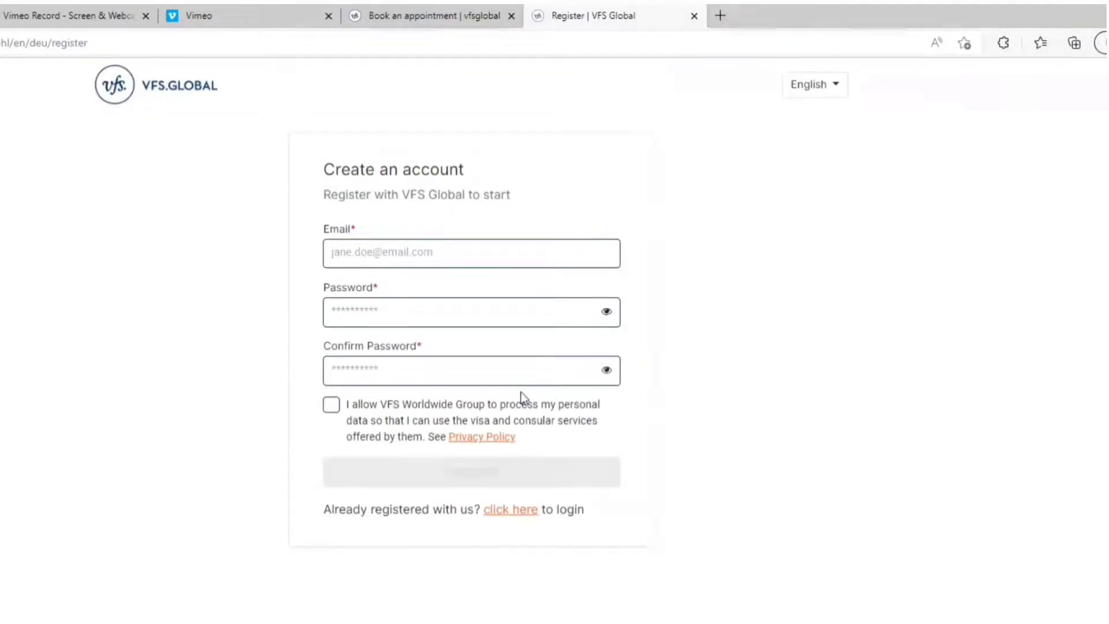
left_click(408, 243)
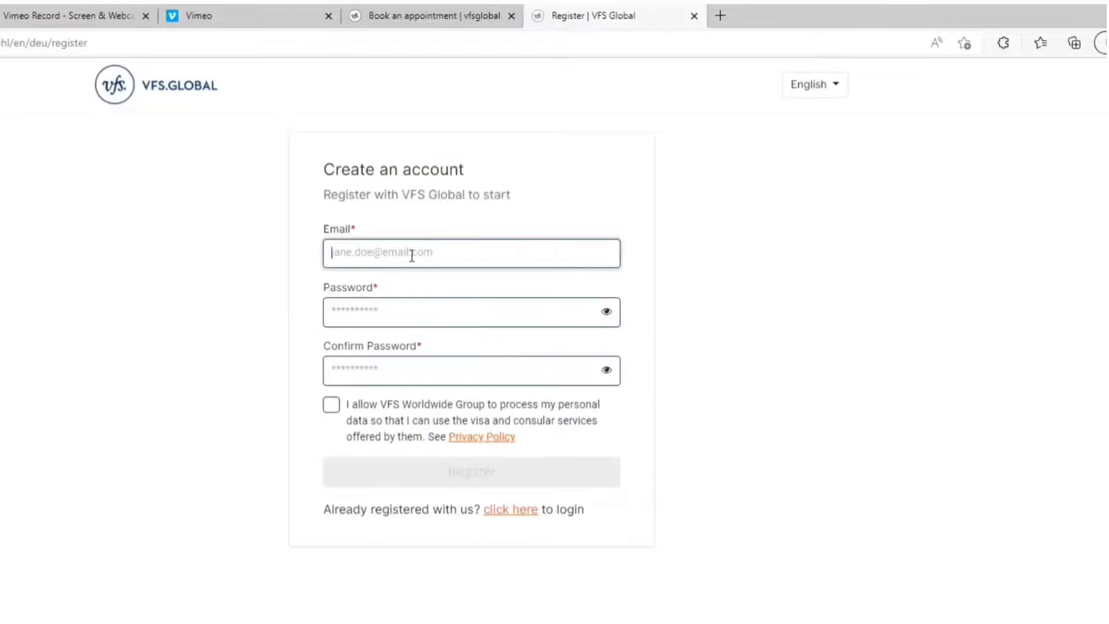
right_click(411, 255)
left_click(460, 458)
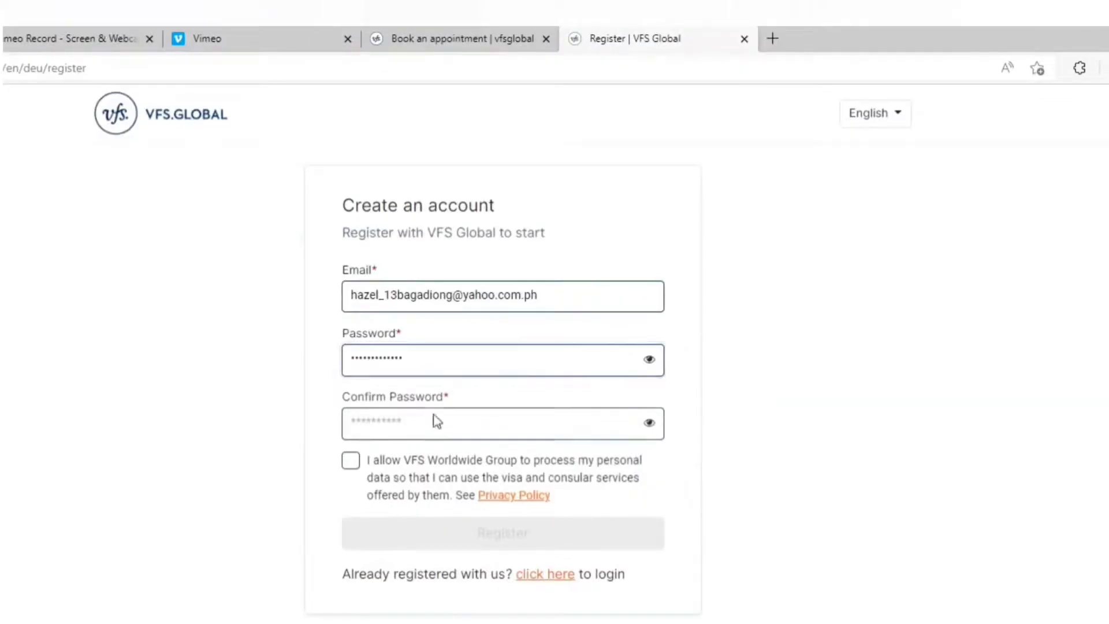
right_click(433, 416)
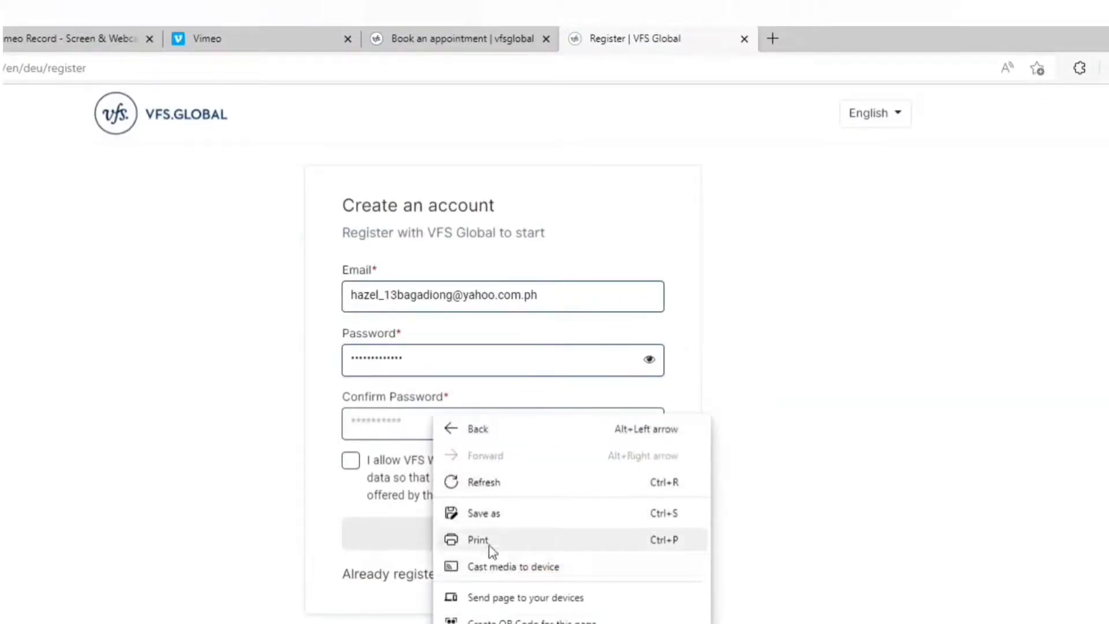
left_click(401, 421)
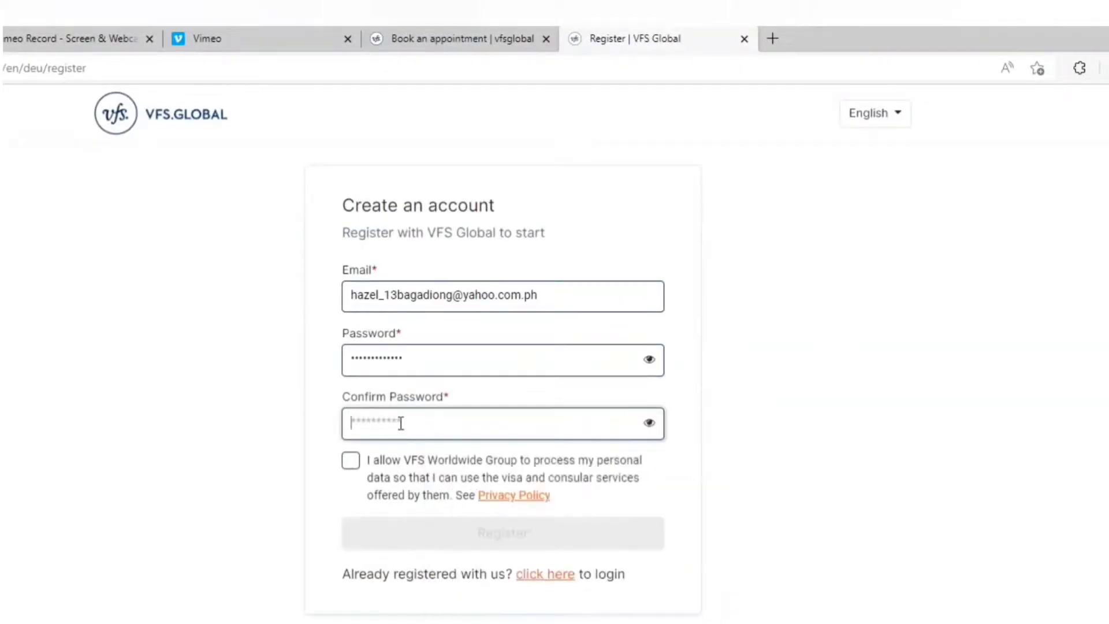
right_click(399, 425)
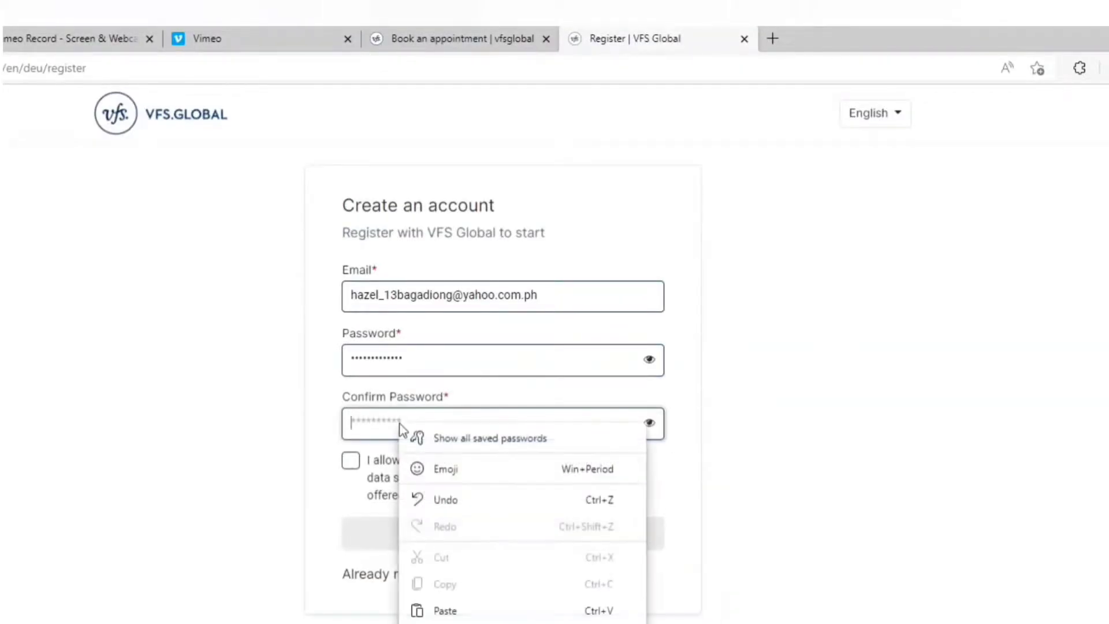
left_click(449, 611)
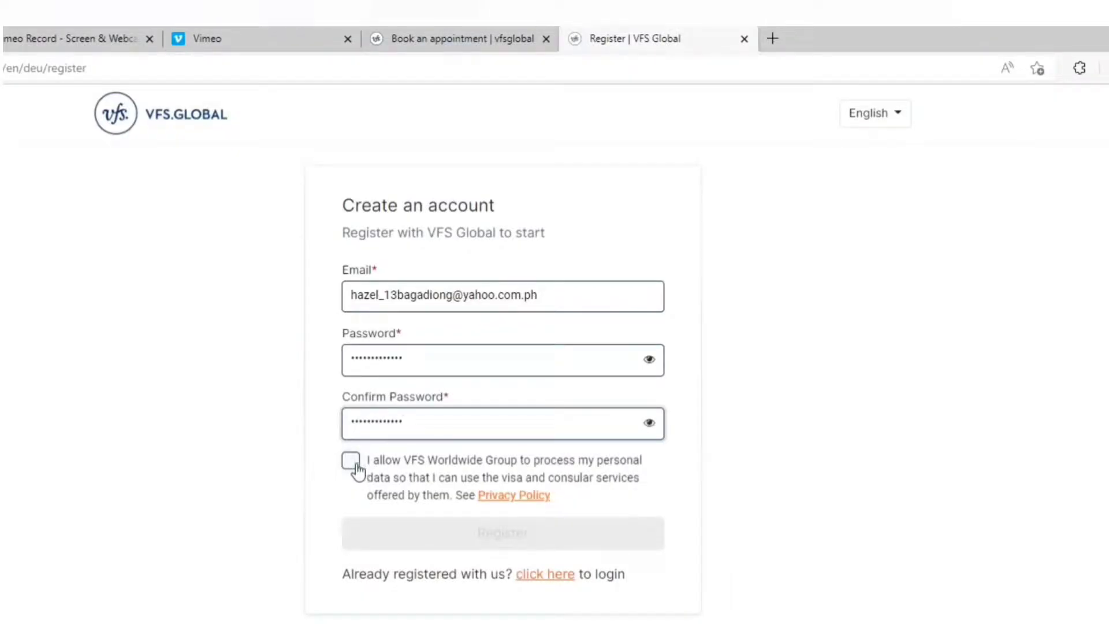
left_click(355, 462)
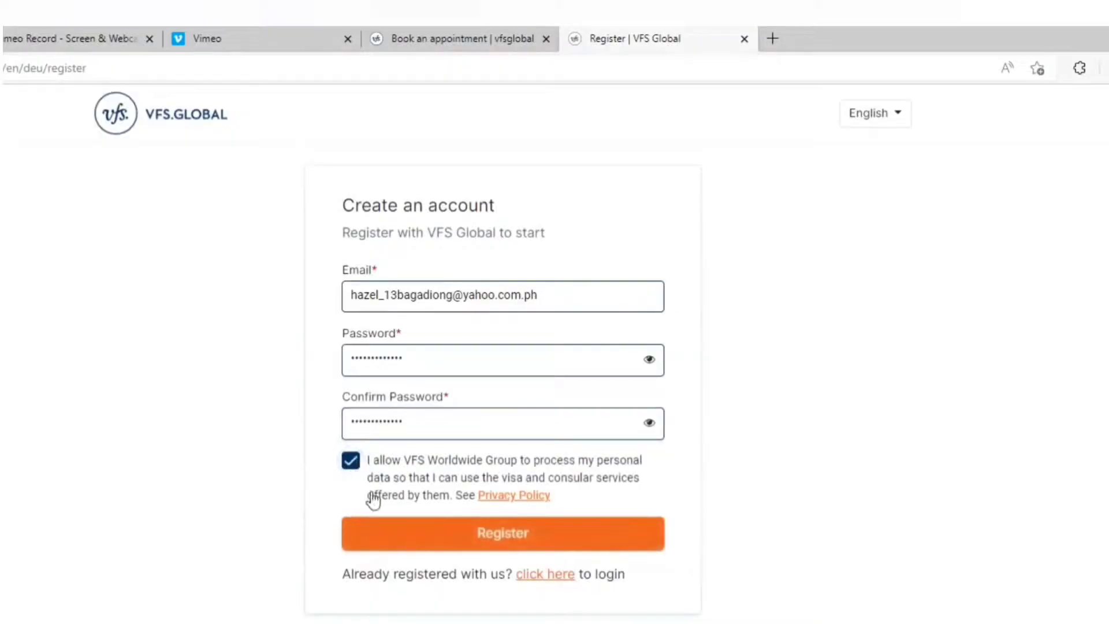
left_click(567, 542)
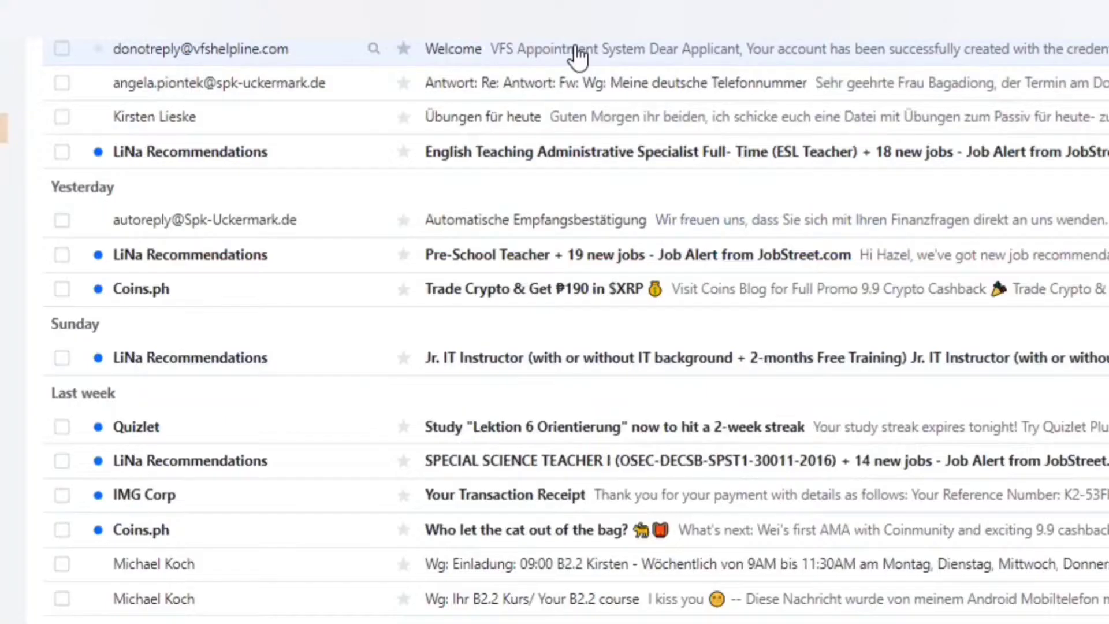
Step: Open the VFS Appointment System welcome e-mail in the Yahoo inbox
left_click(540, 359)
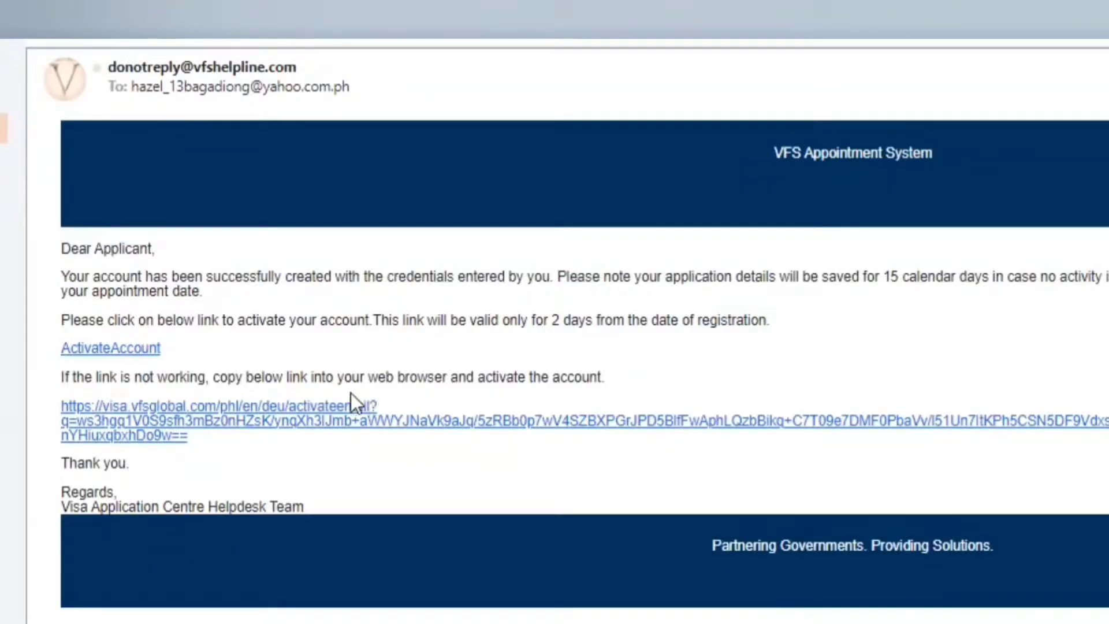
Step: Activate the account via the e-mail link, sign in, and start a new booking
left_click(139, 348)
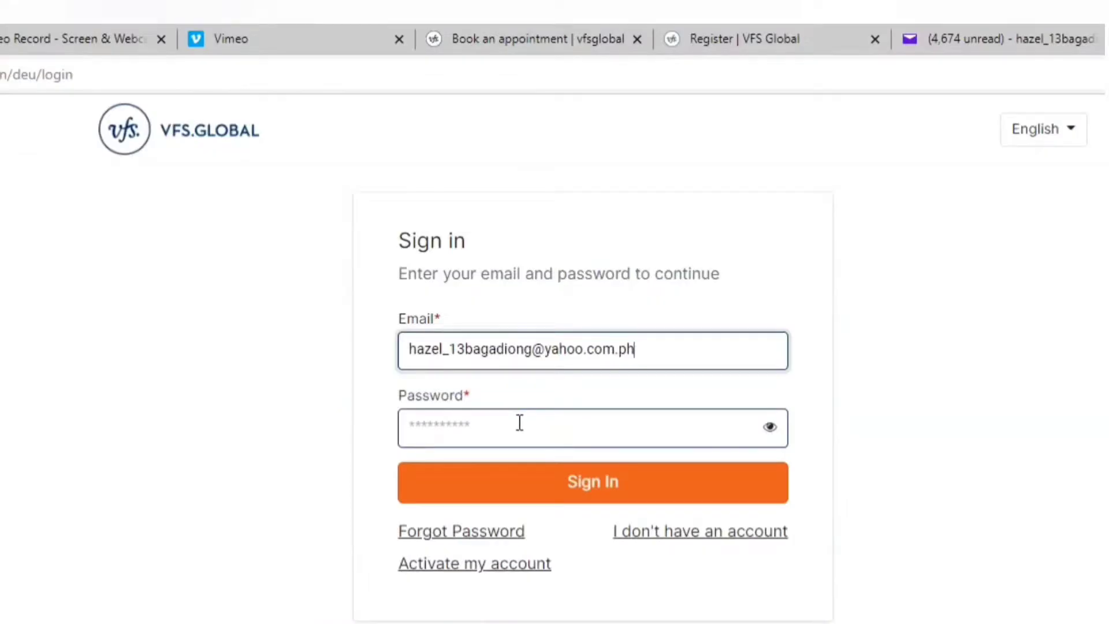
left_click(520, 423)
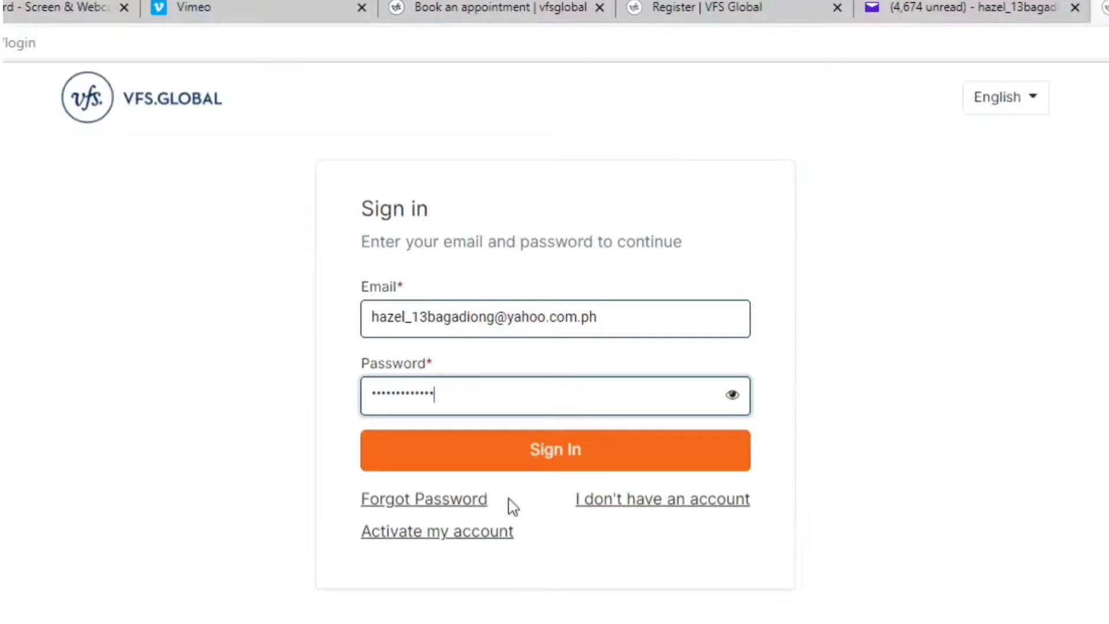
left_click(559, 453)
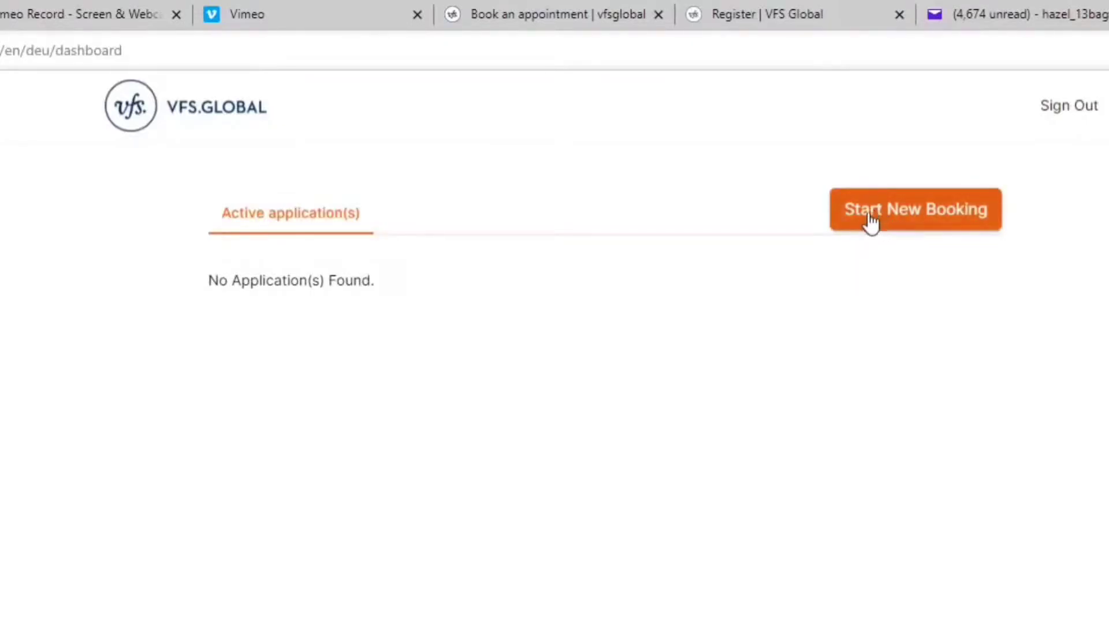
left_click(901, 218)
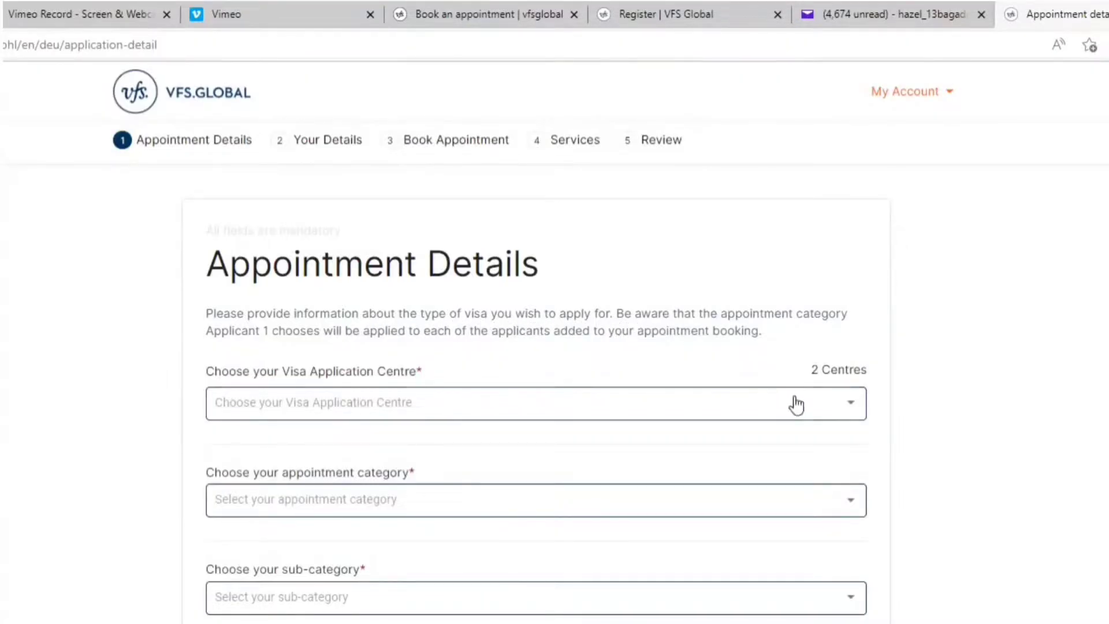
Step: Choose Germany Visa Application Center - Makati and the Short Stay Visa category
left_click(857, 411)
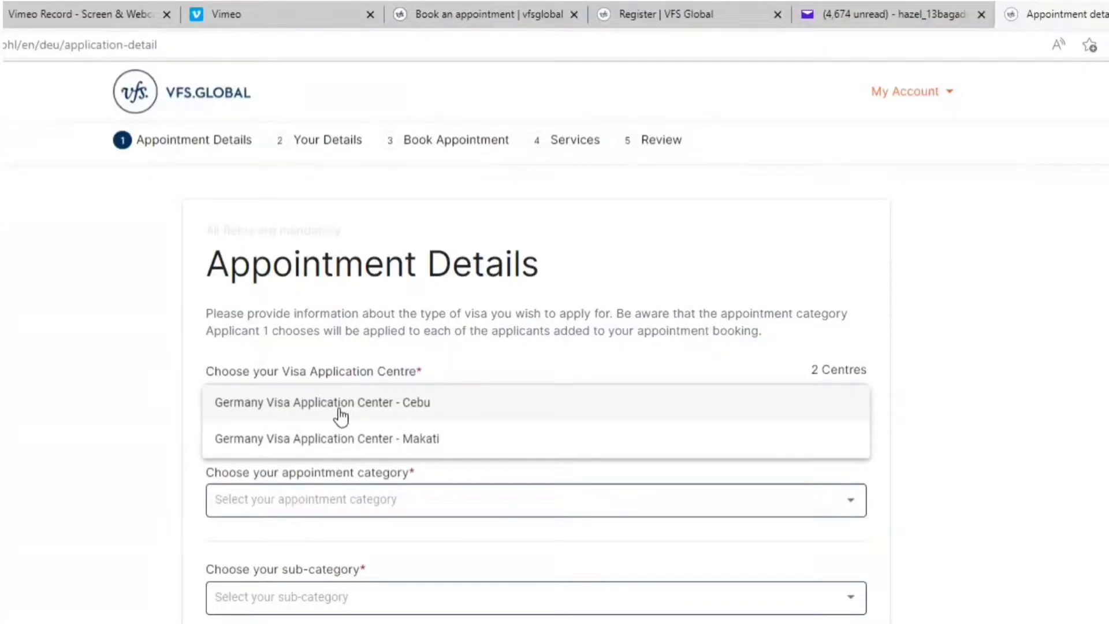
left_click(335, 439)
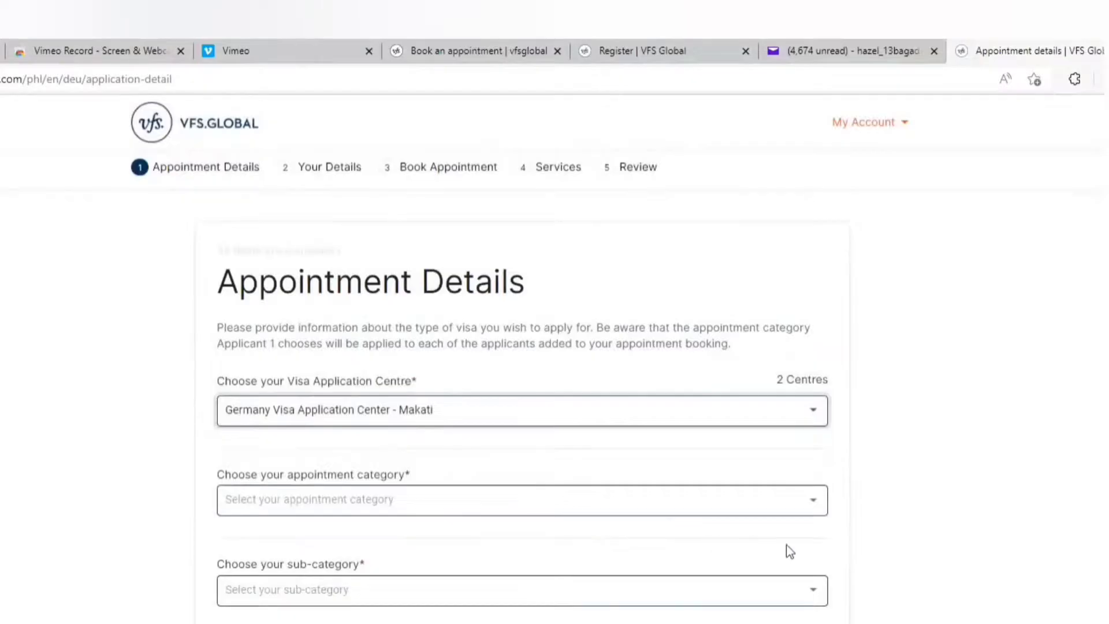
left_click(813, 502)
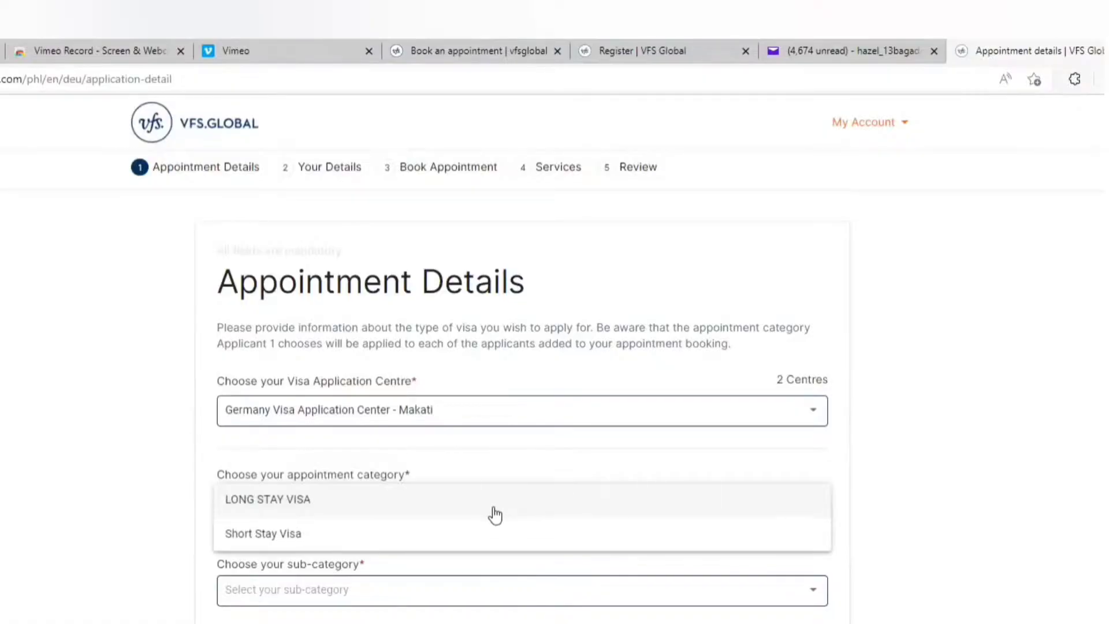
left_click(513, 543)
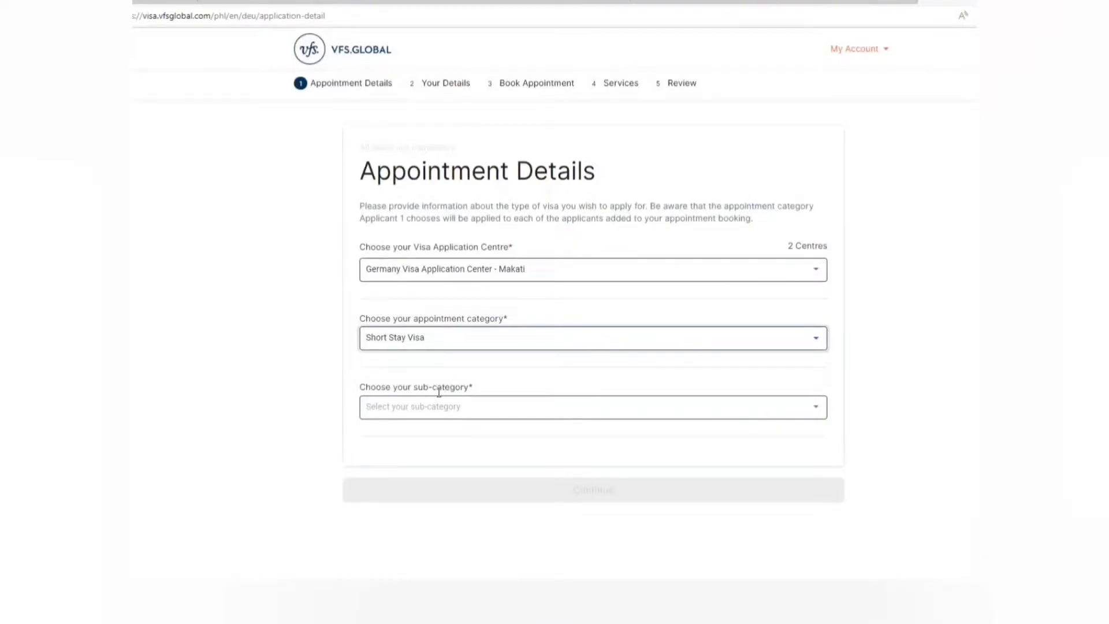
Step: Pick the Visit Family and Friends sub-category and continue to Your Details
left_click(822, 408)
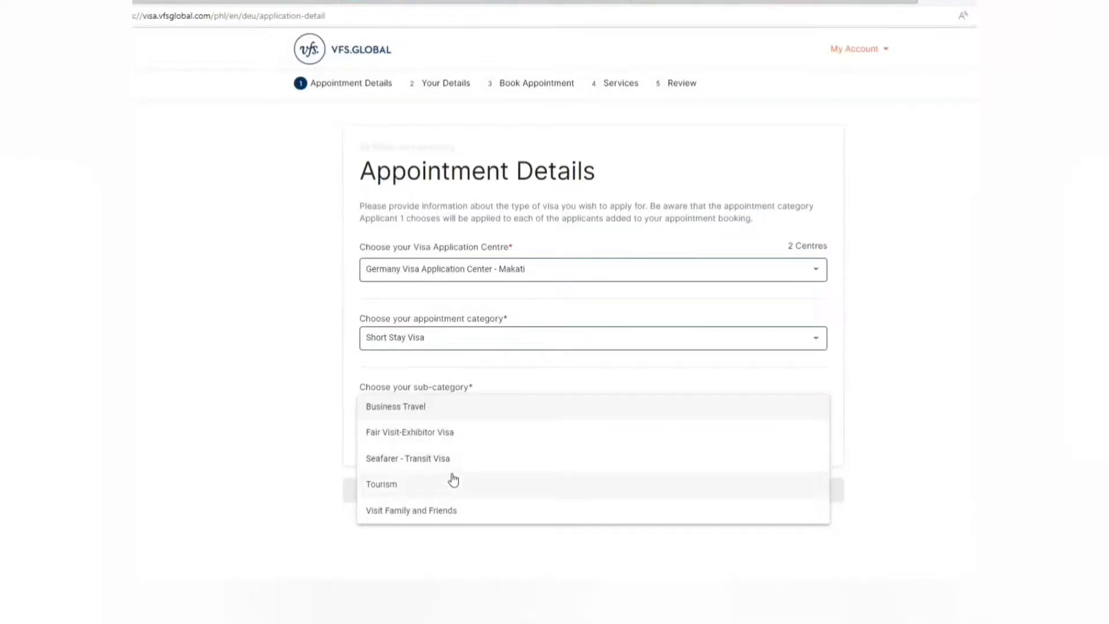
left_click(461, 519)
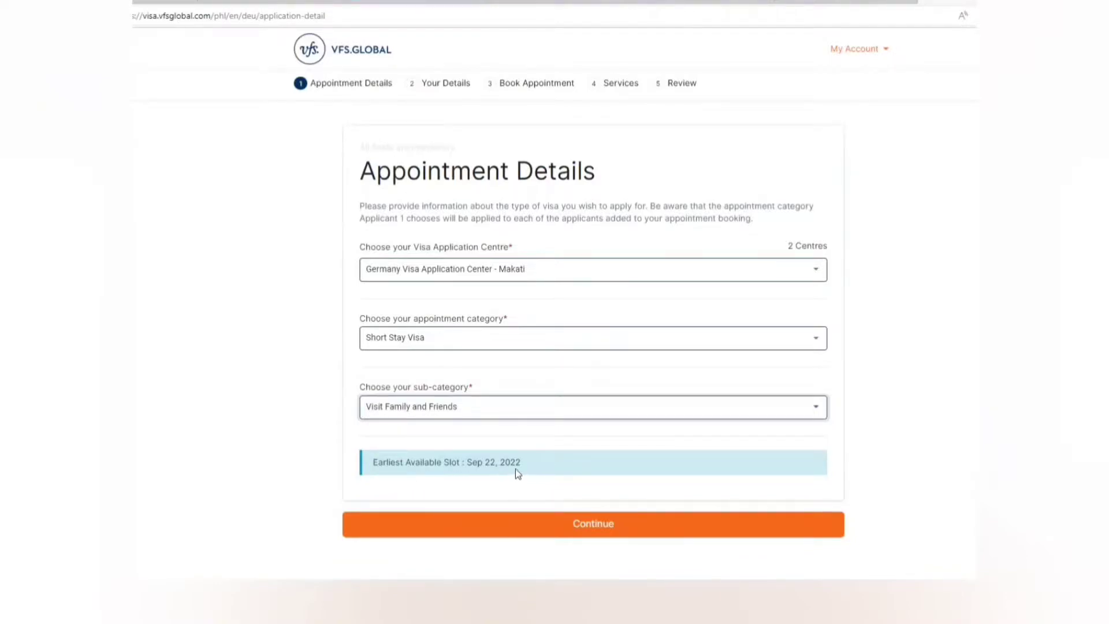
left_click(570, 528)
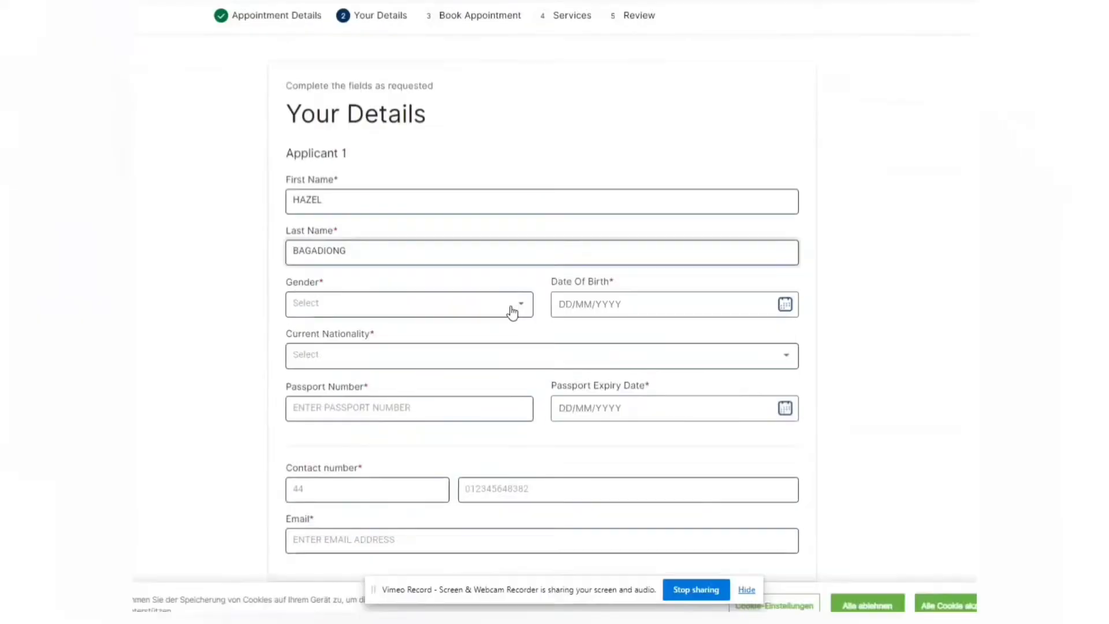
Step: Set the applicant's gender to Female and date of birth to 17 June 1991
left_click(520, 306)
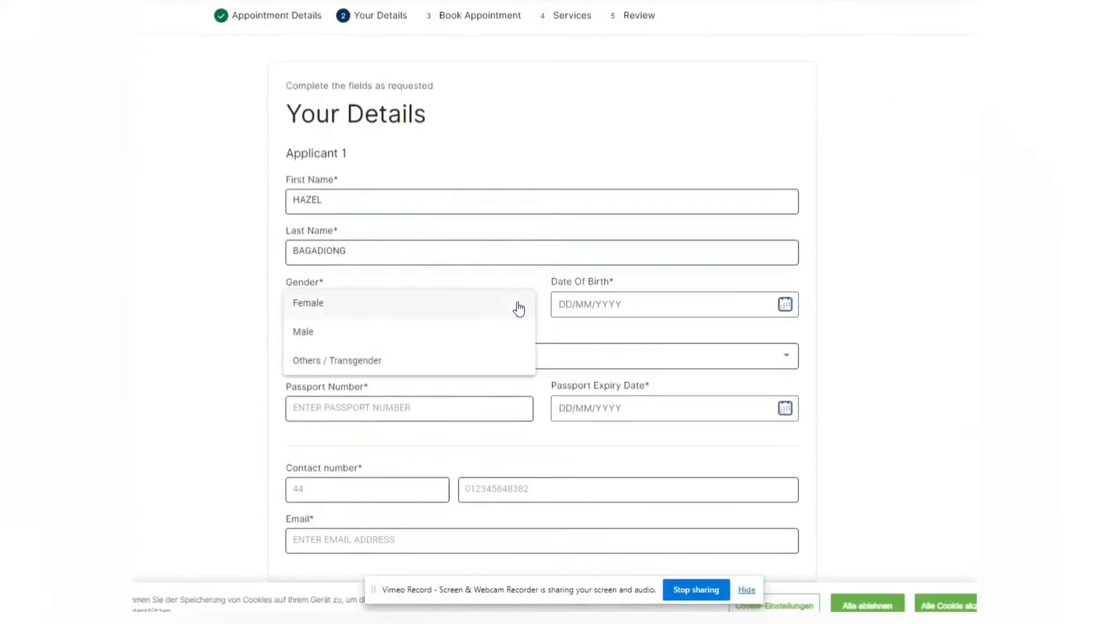
left_click(426, 313)
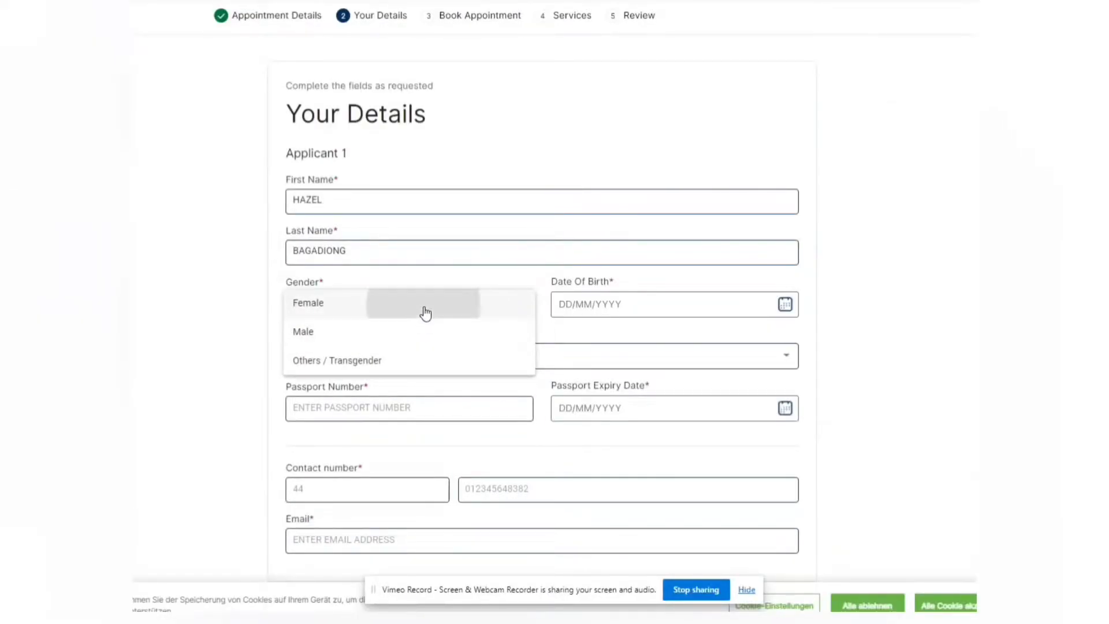
left_click(786, 309)
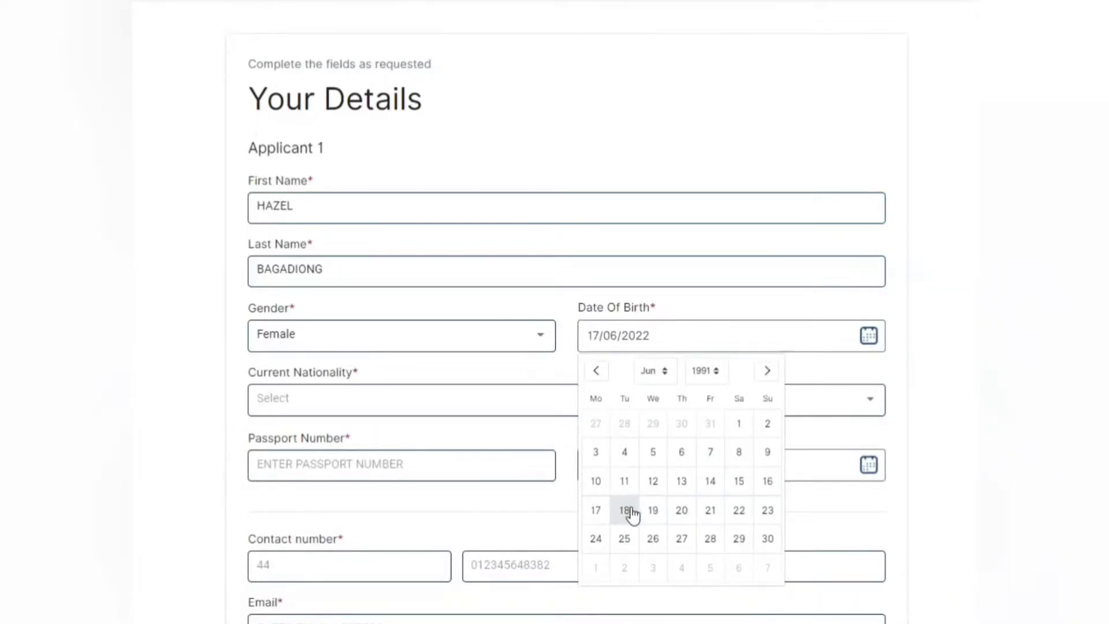
left_click(597, 516)
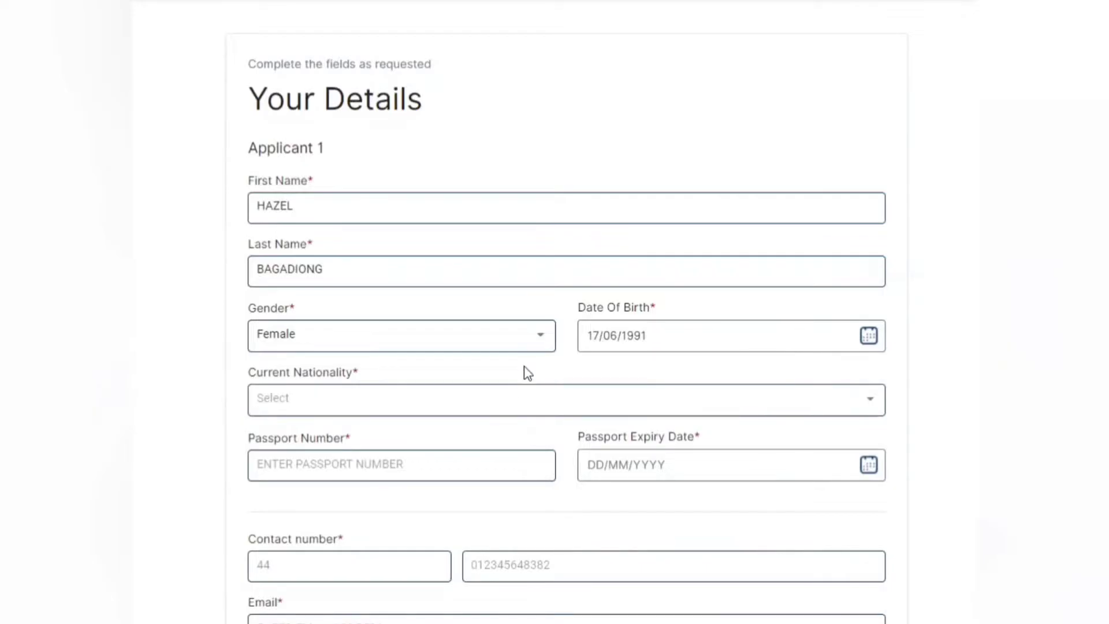
Step: Select PHILIPPINES as the applicant's current nationality
left_click(532, 407)
scroll(882, 401, "down", 3)
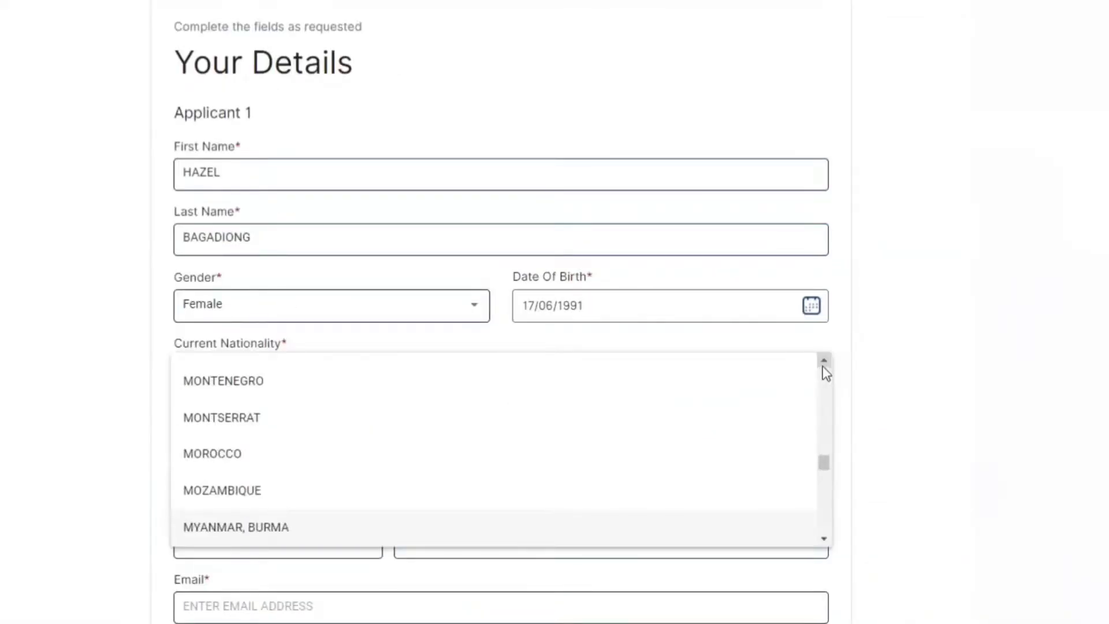
key("Down")
key("Down")
key("Down")
key("Down")
key("Down")
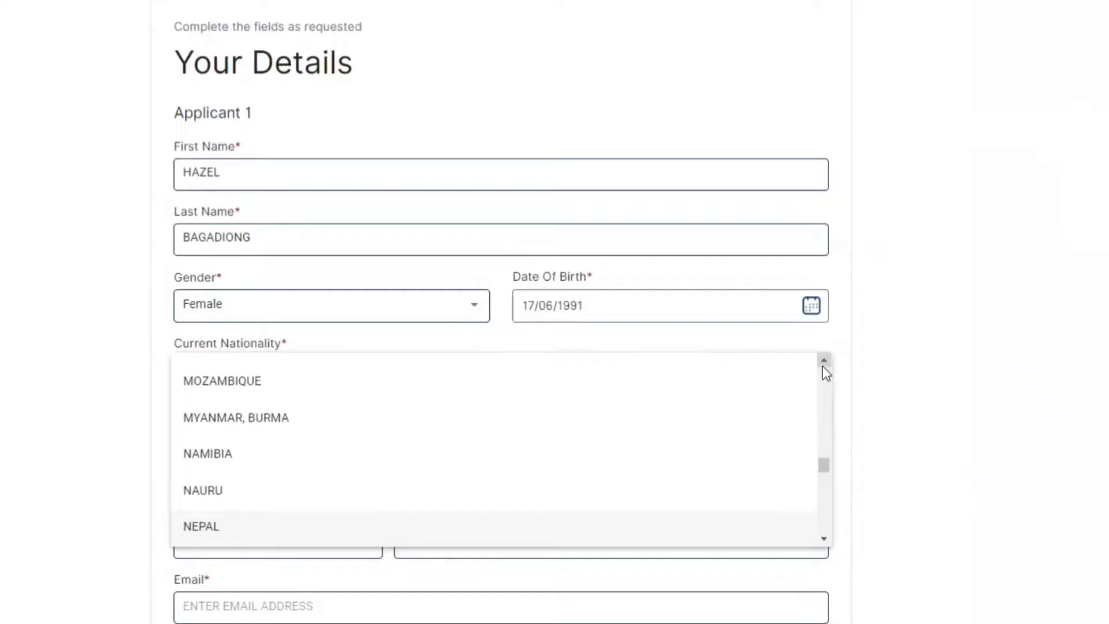
key("Down")
key("Down")
key("Down")
key("Down")
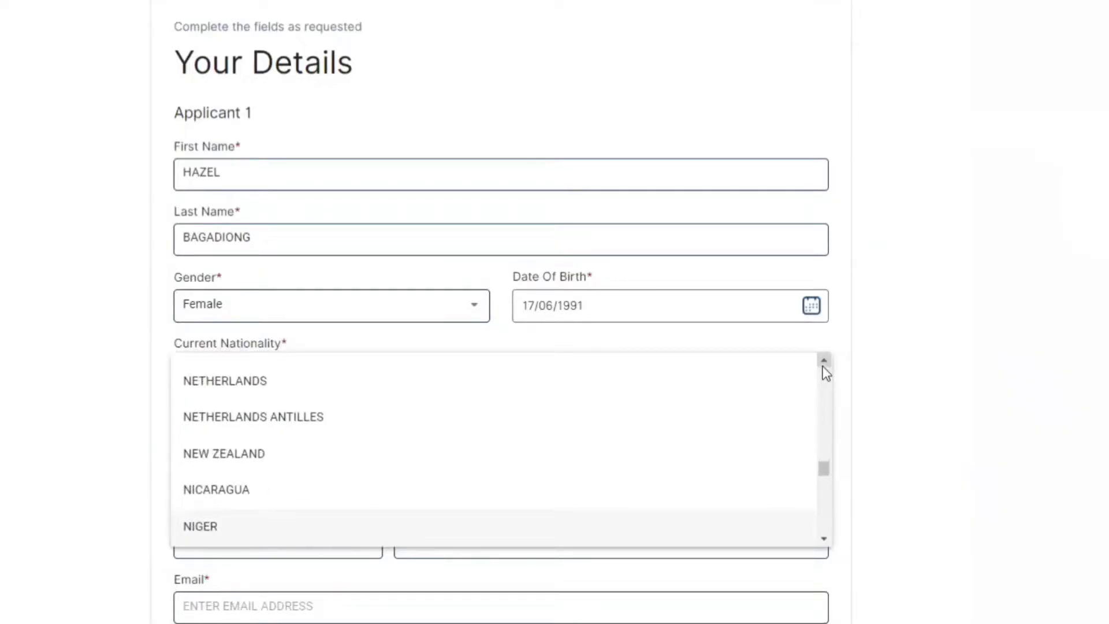
key("Down")
key("Down")
key("Down")
key("Down")
key("Down")
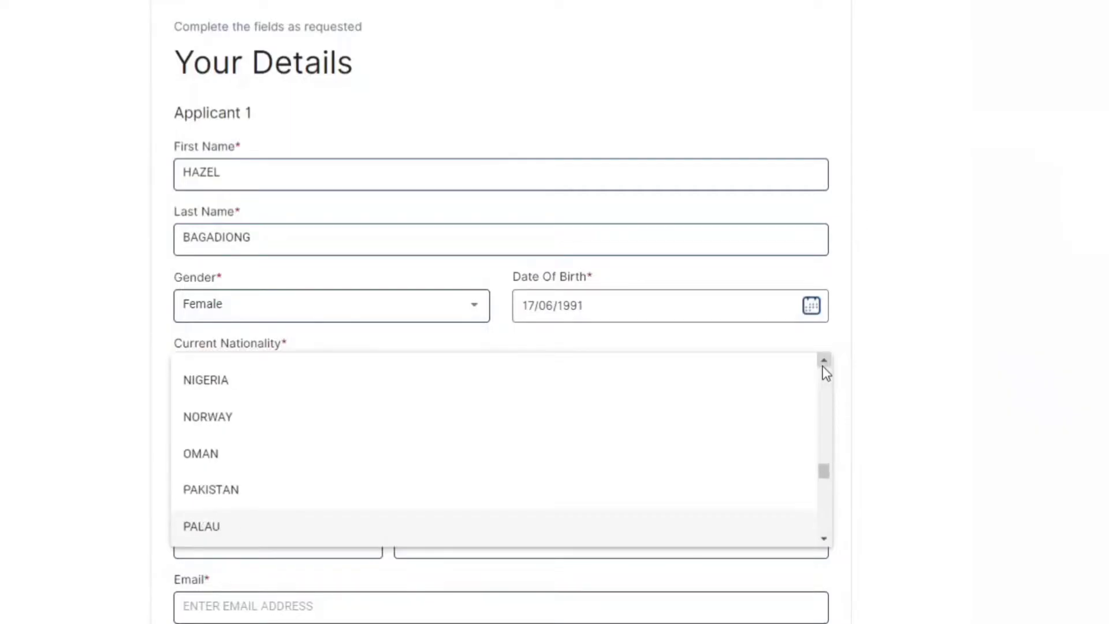
key("Down")
key("Down")
key("Down")
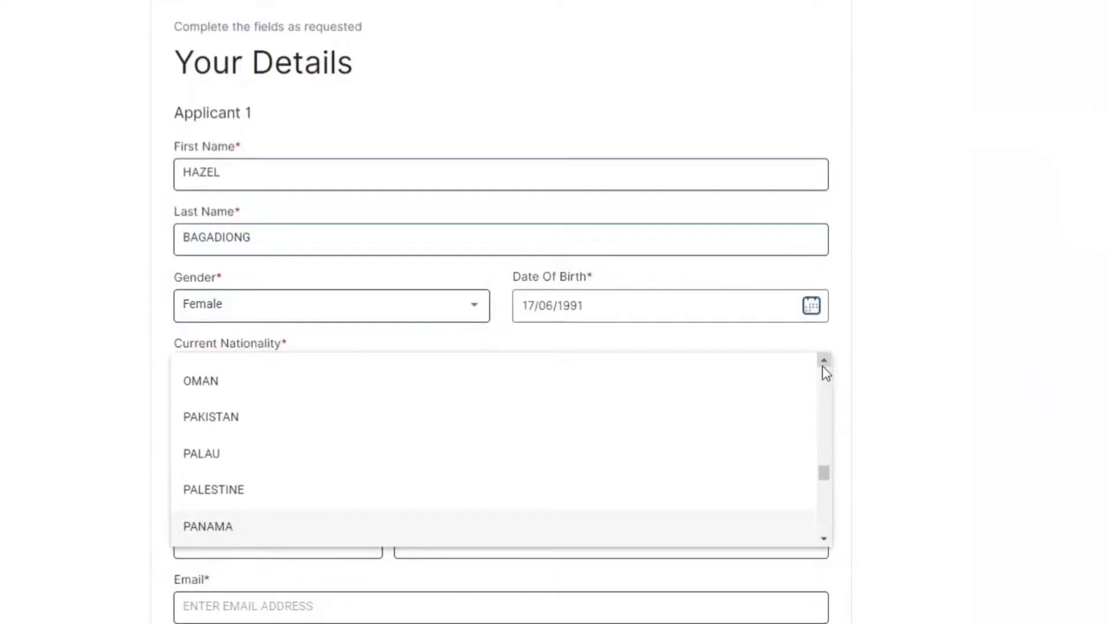
key("Down")
key("Down")
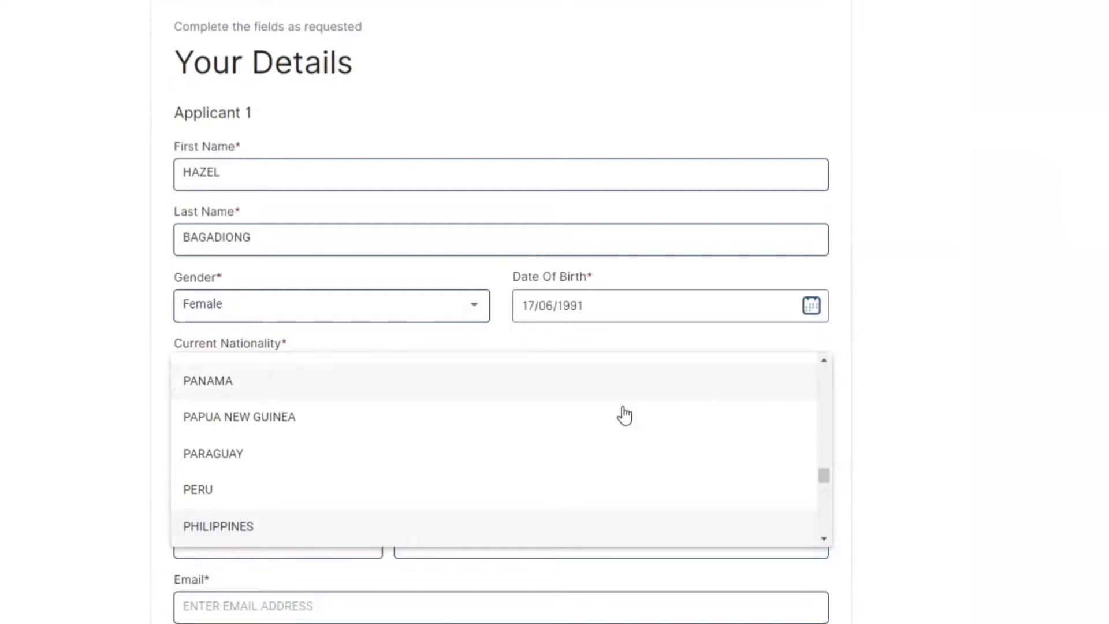
left_click(292, 543)
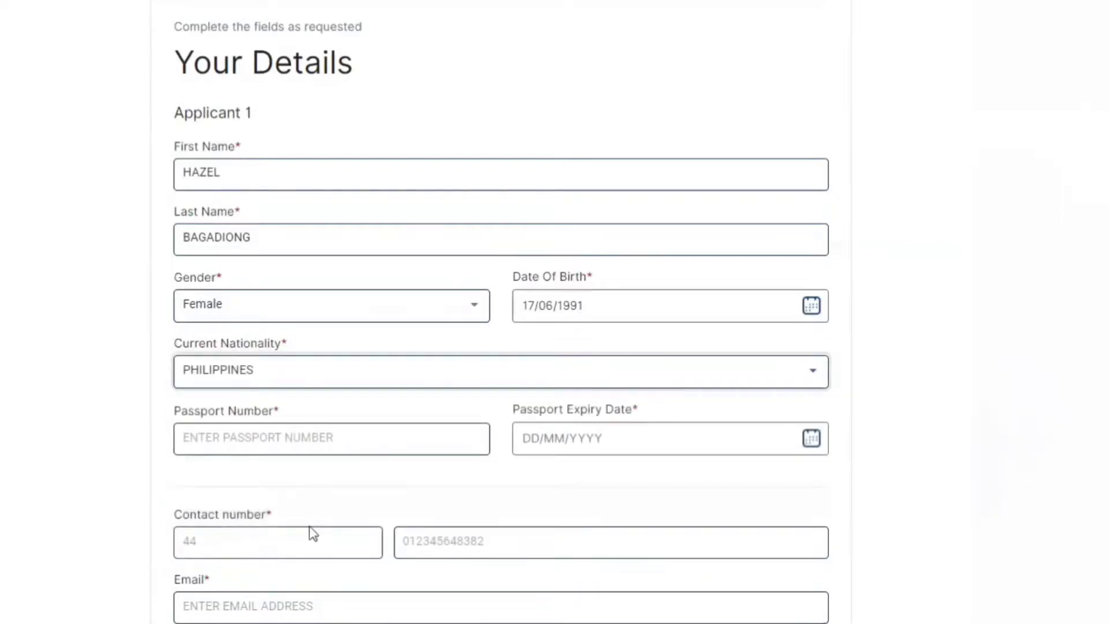
Step: Enter the applicant's passport number in the Passport Number field
left_click(319, 442)
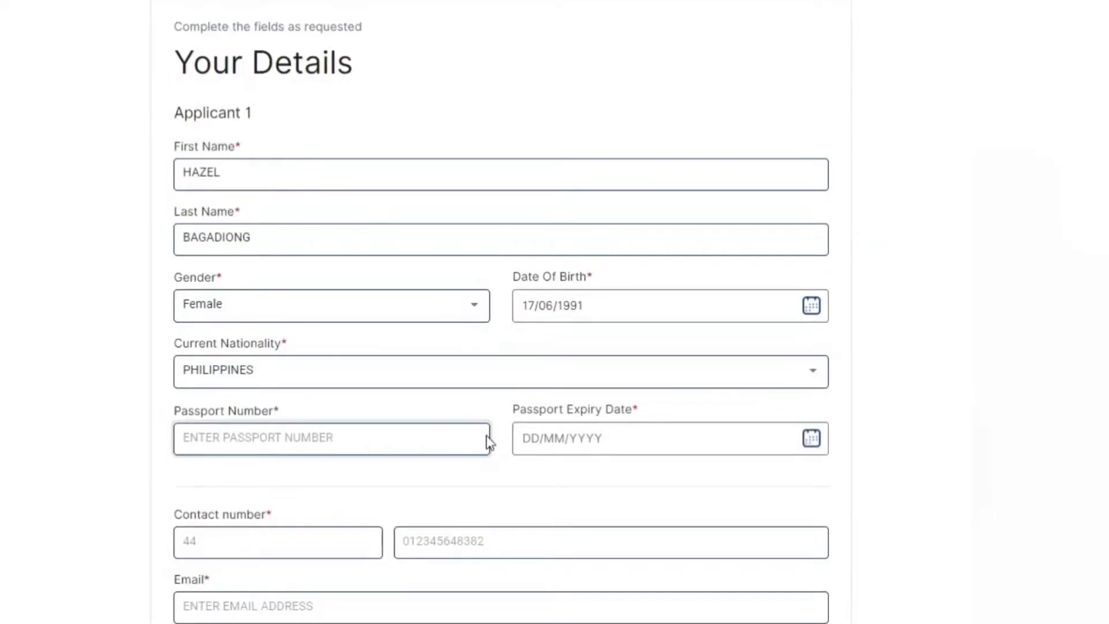
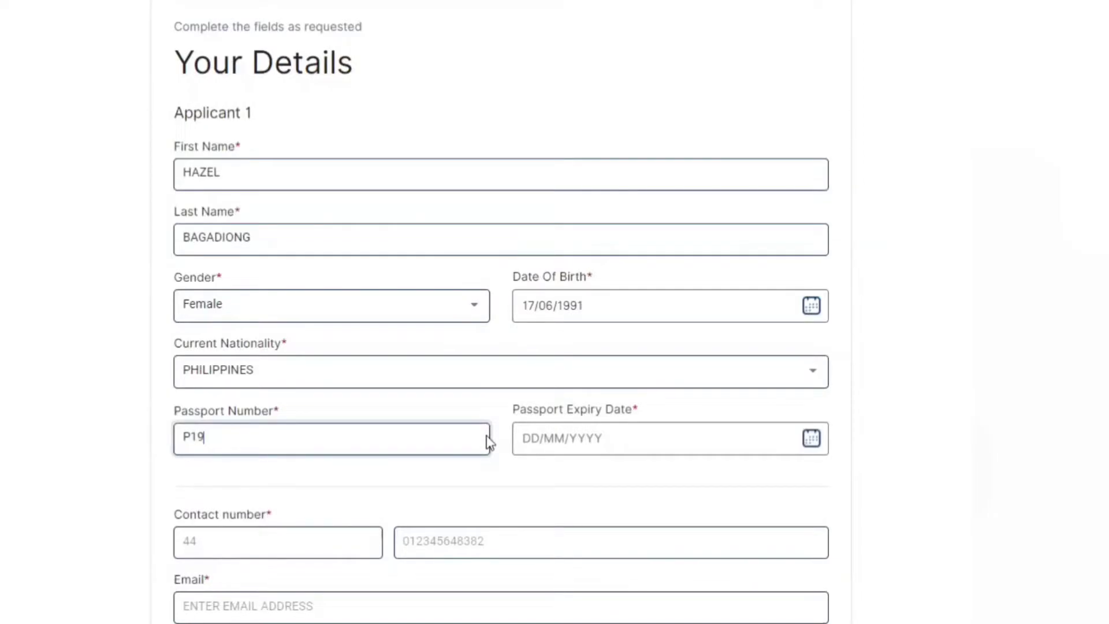
Step: Pick 6 December 2024 as the passport expiry date in the calendar picker
left_click(633, 436)
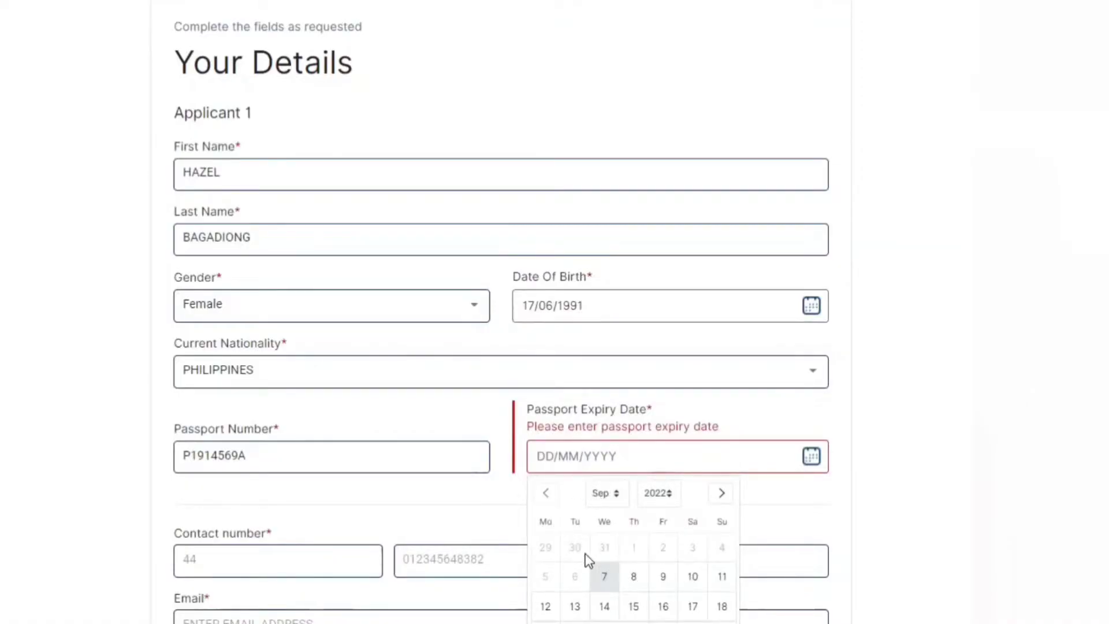
left_click(617, 494)
left_click(617, 494)
left_click(616, 494)
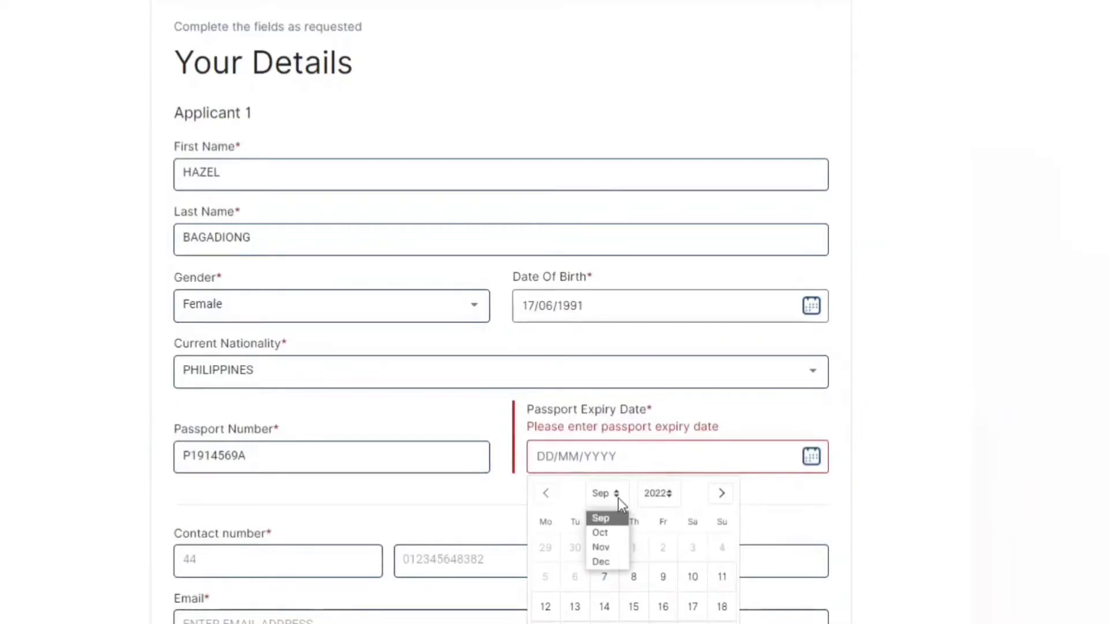
left_click(609, 562)
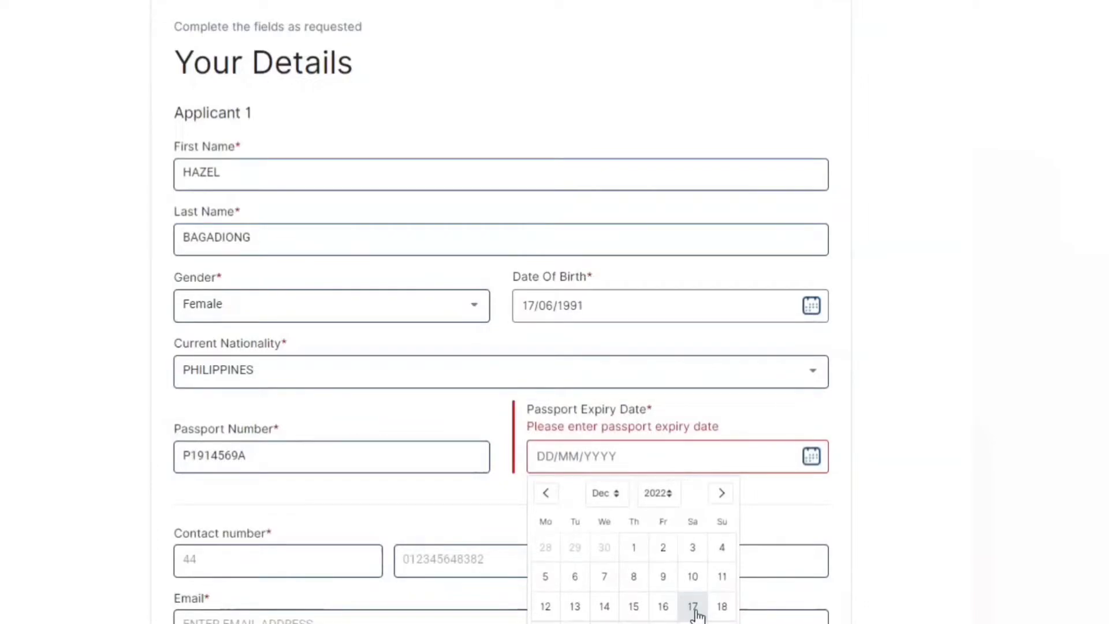
left_click(614, 496)
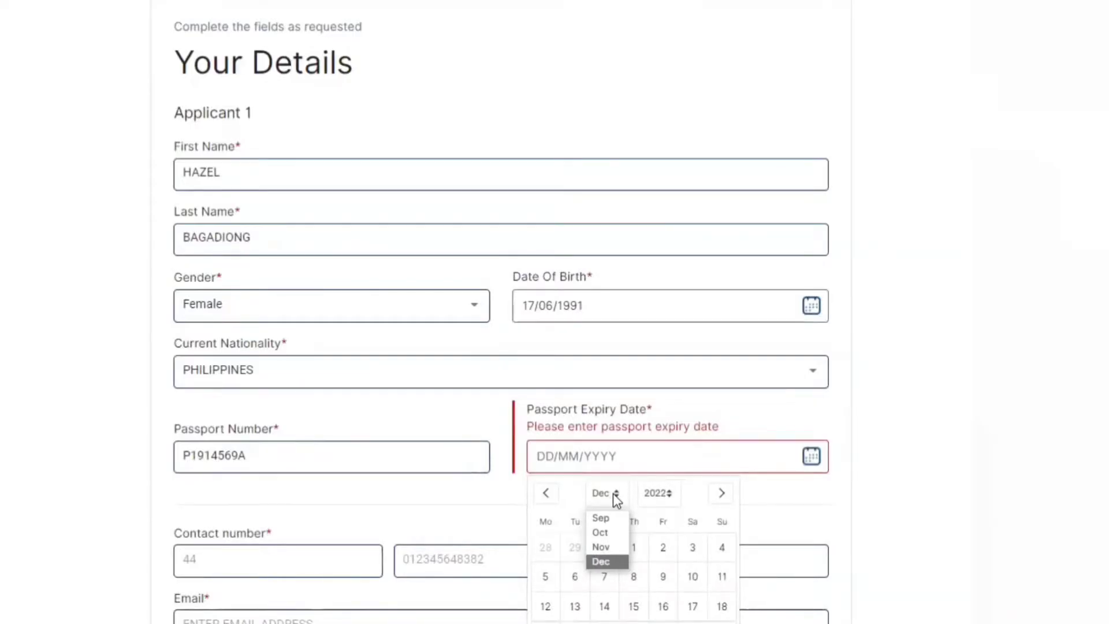
left_click(670, 496)
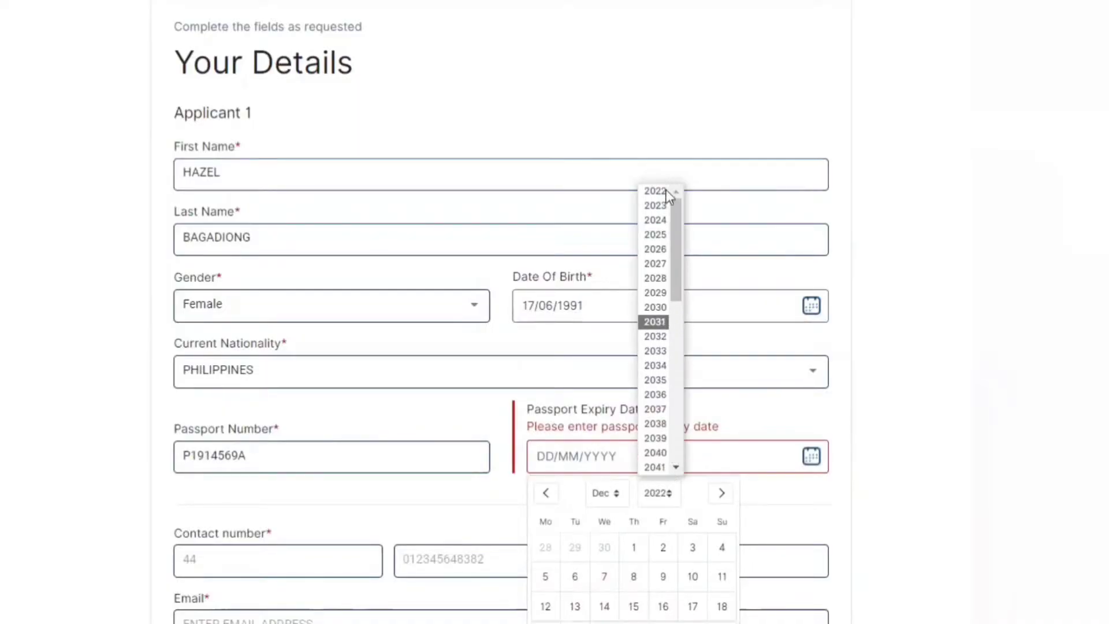
left_click(662, 223)
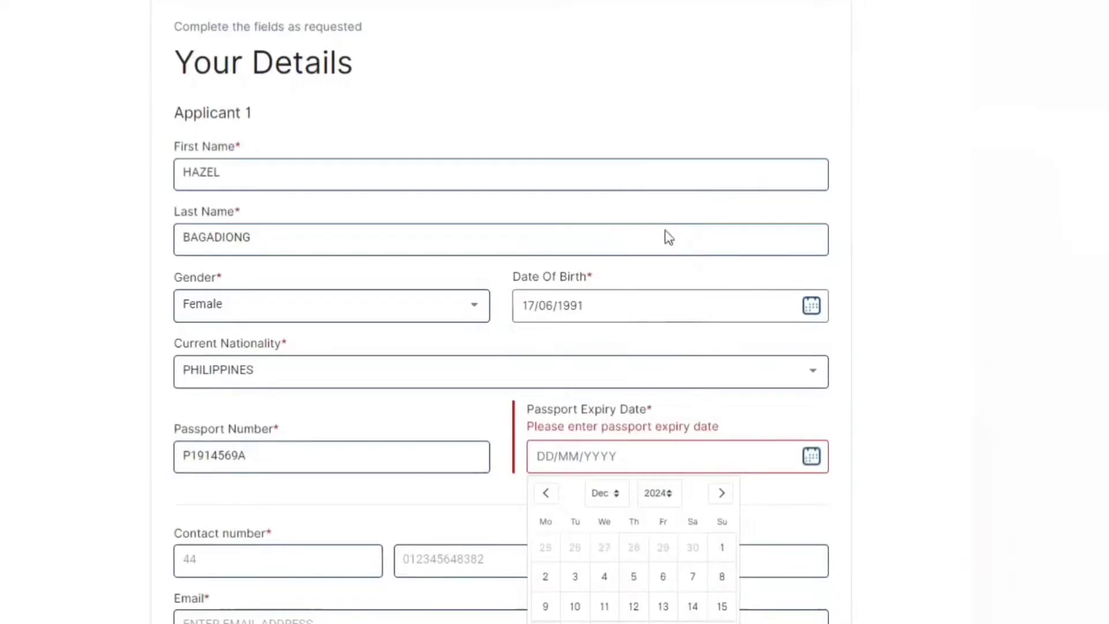
left_click(663, 579)
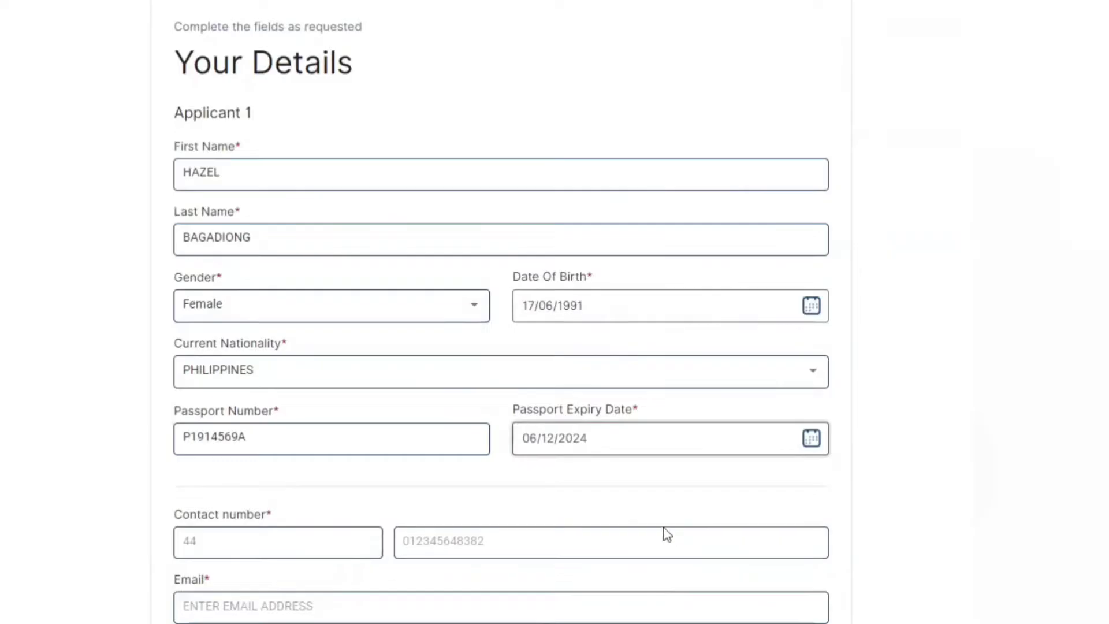
Step: Enter the applicant's phone number with country code 063, dropping the number's leading 0
left_click(214, 540)
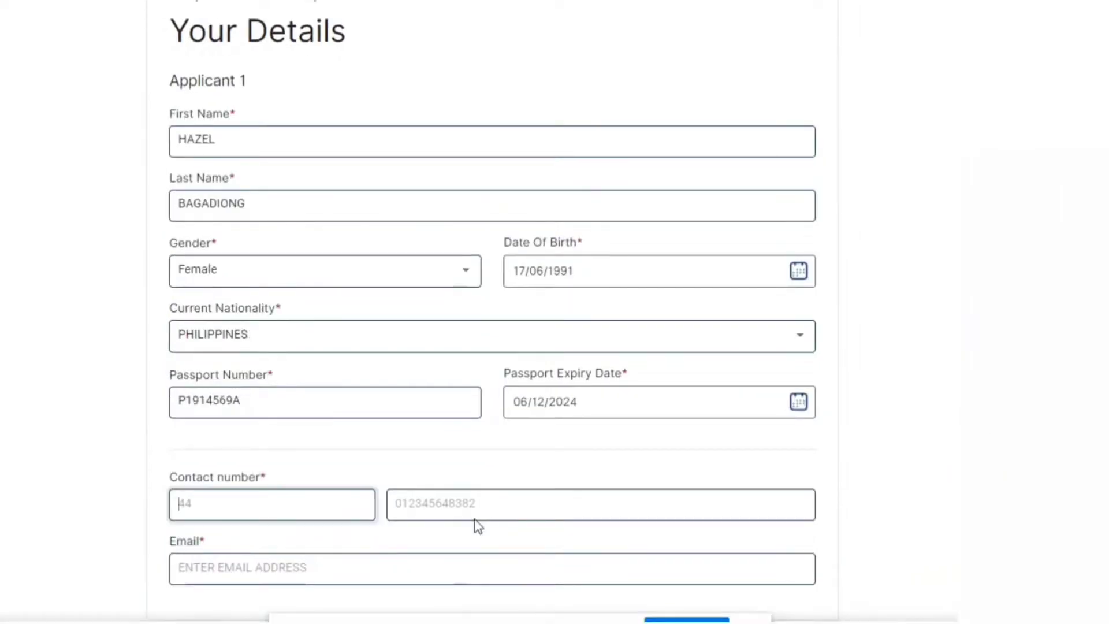
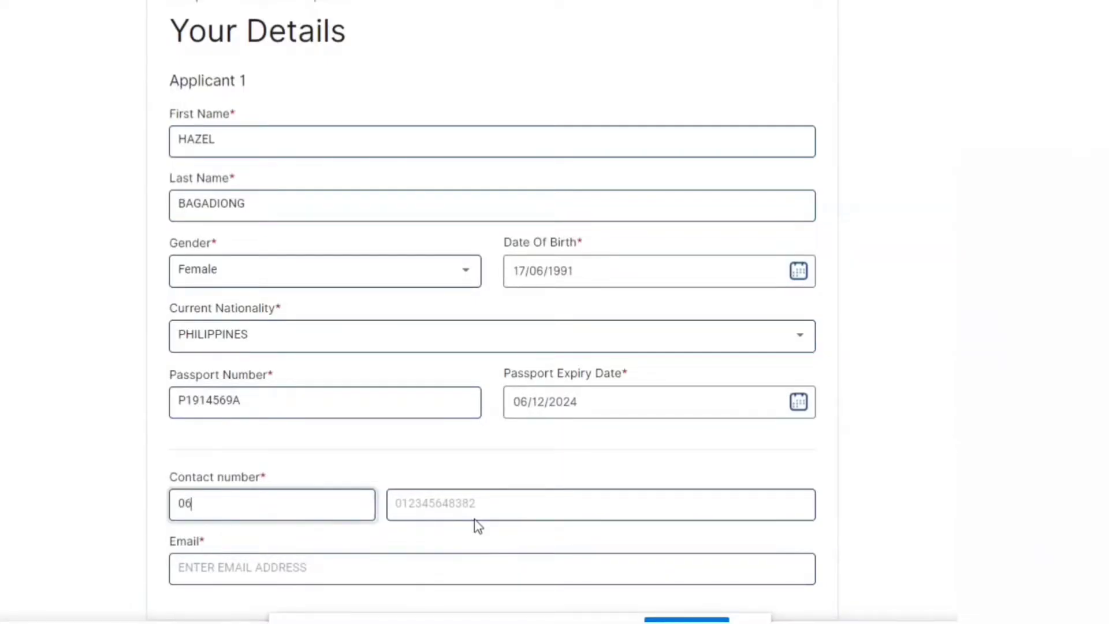
left_click(486, 503)
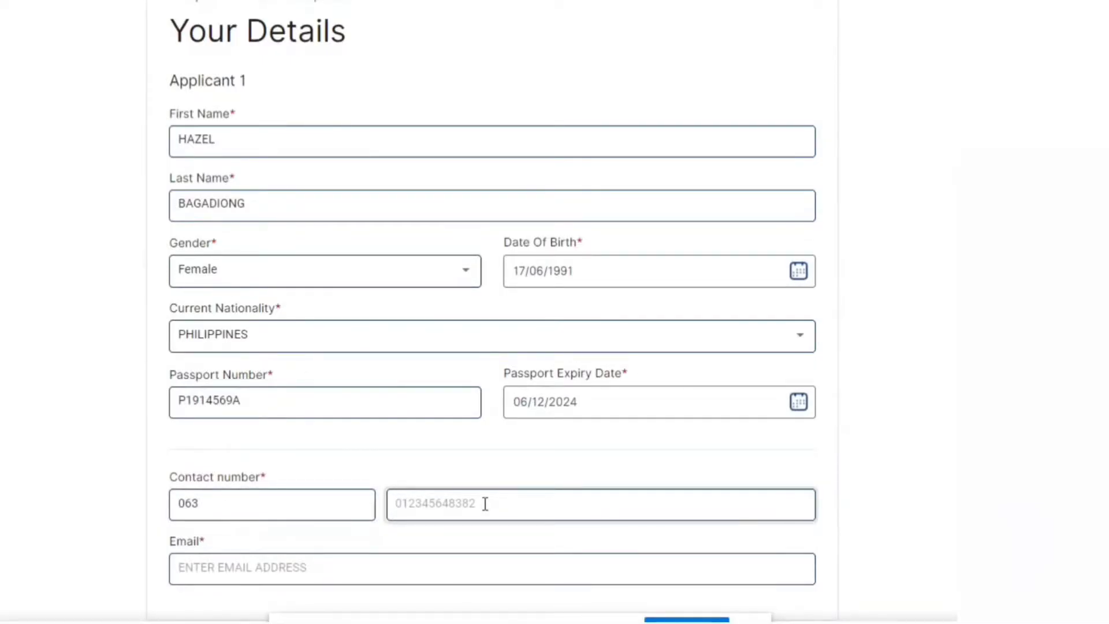
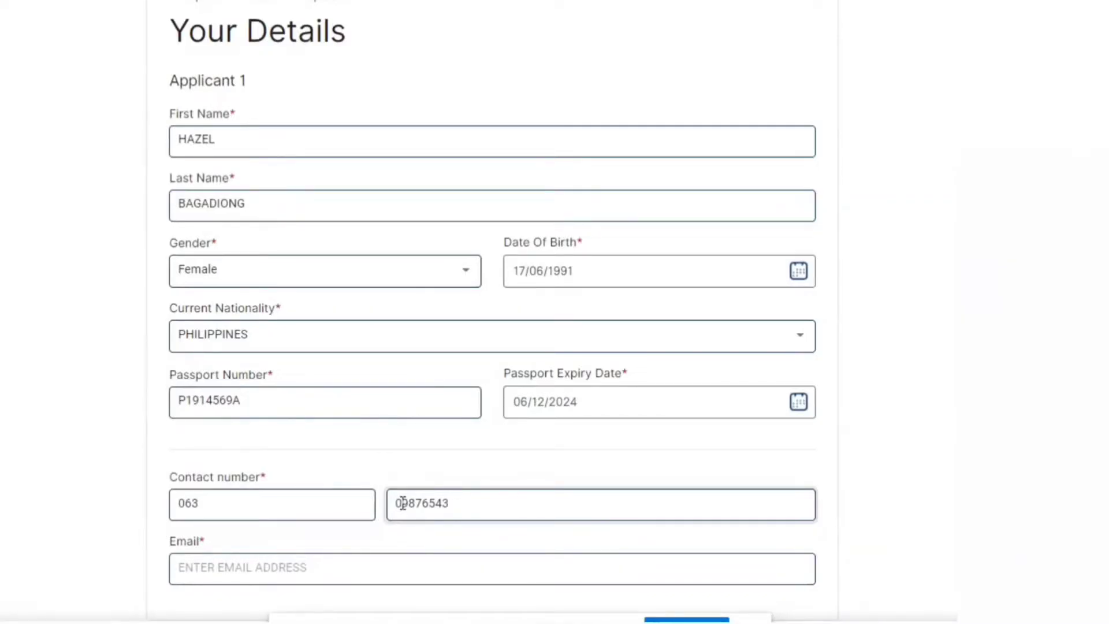
left_click(402, 504)
key("BackSpace")
Step: Paste the applicant's e-mail address into the Email field
key("Tab")
key("ctrl+v")
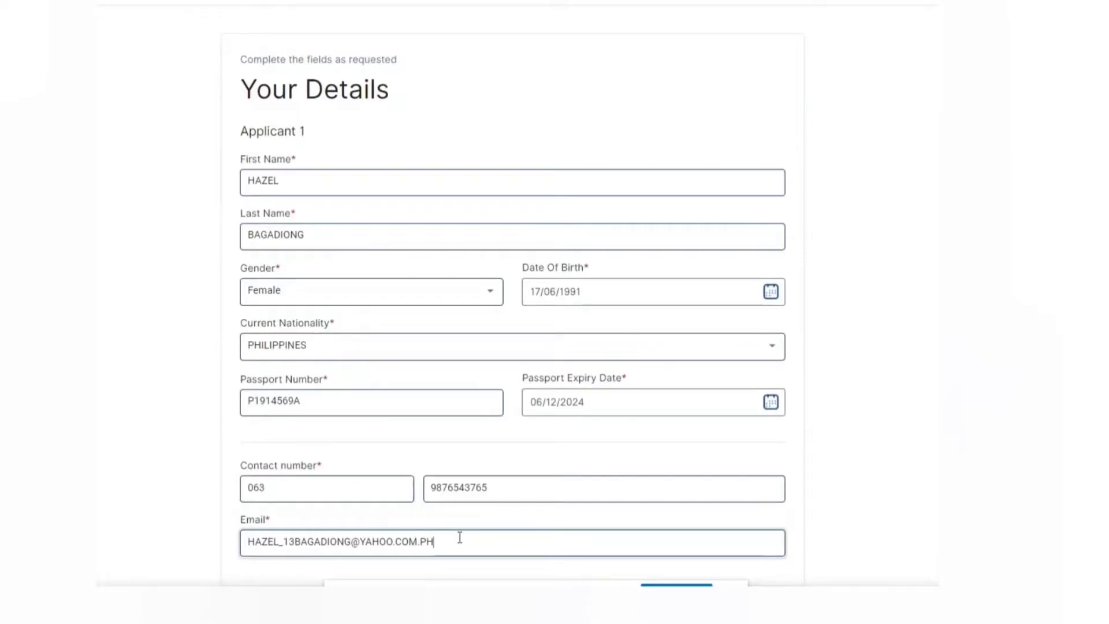
scroll(525, 538, "down", 1)
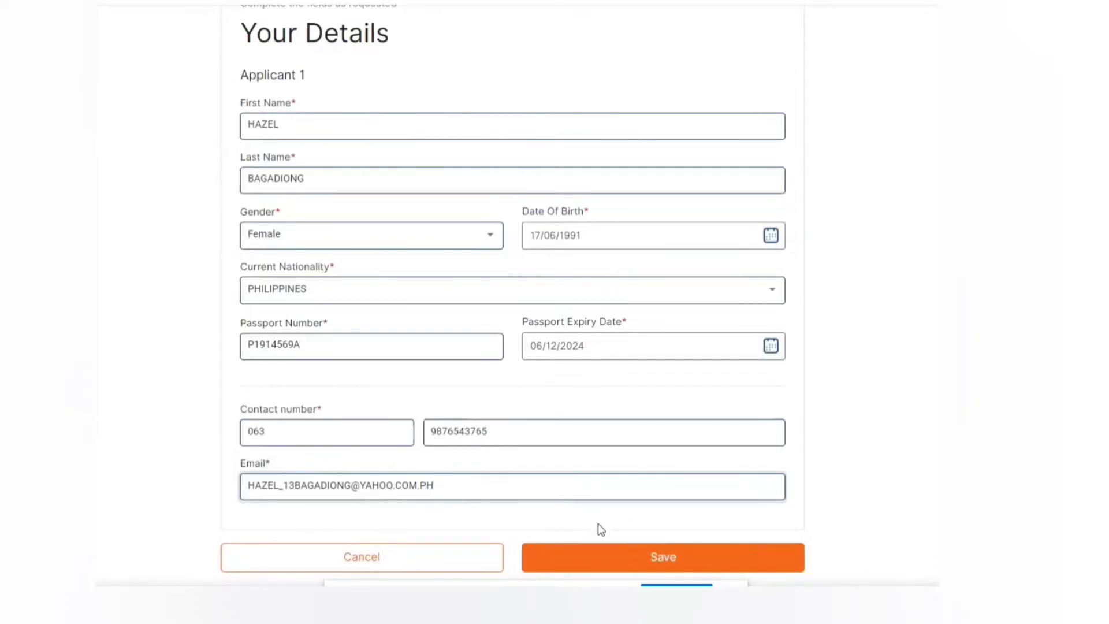
Step: Save the Your Details form and scroll through the Book an Appointment calendar
left_click(596, 556)
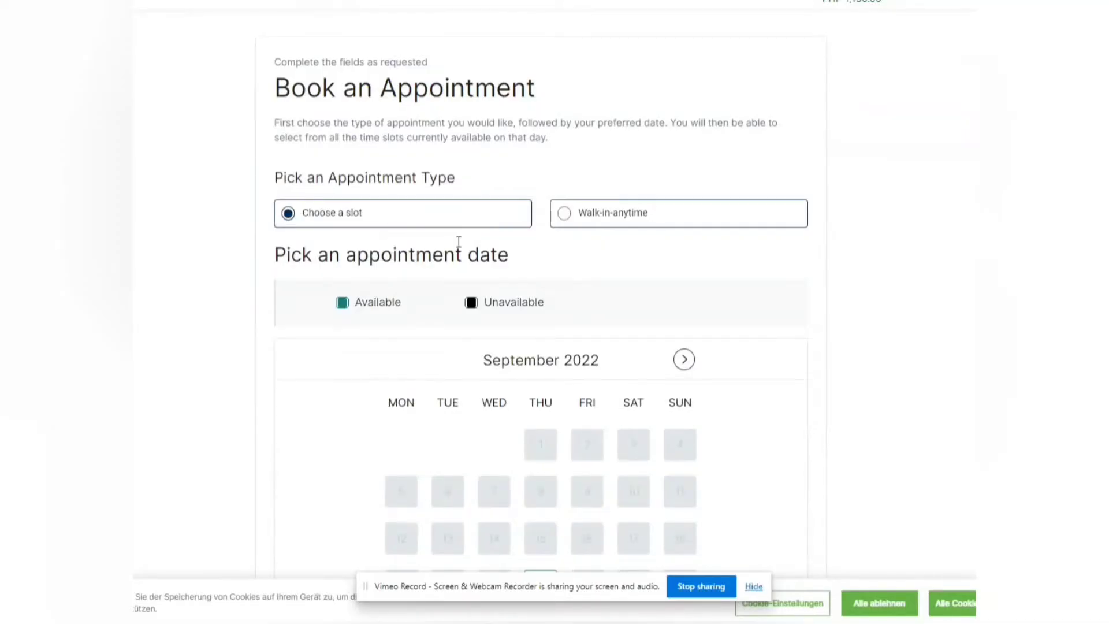
scroll(459, 241, "down", 4)
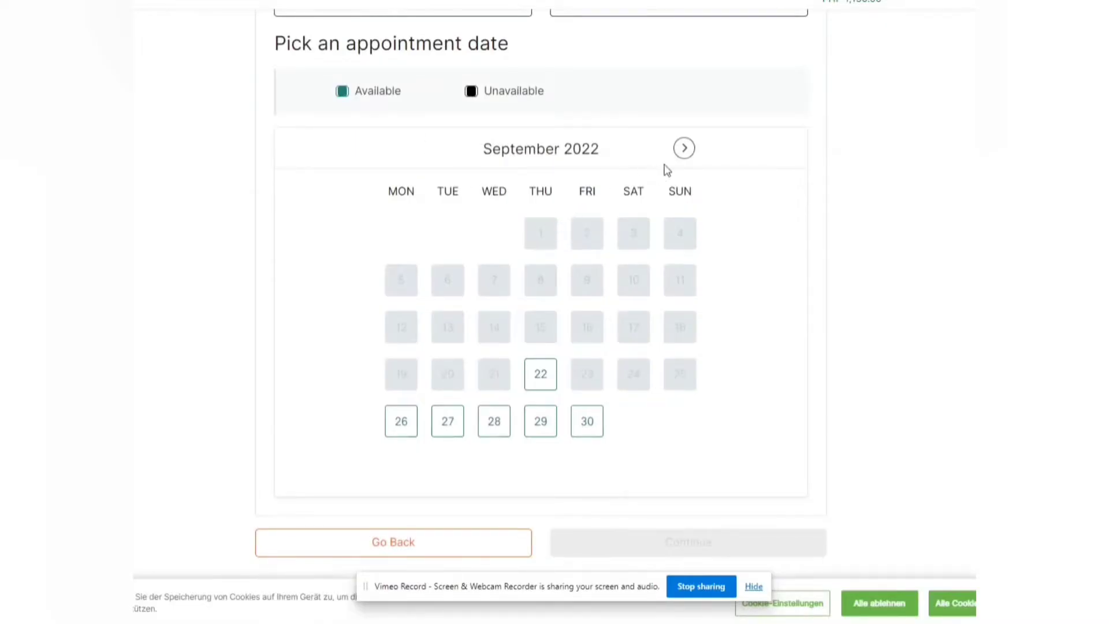
Step: Choose 6 October 2022 in the calendar, select the 13:30 slot, and continue
left_click(677, 148)
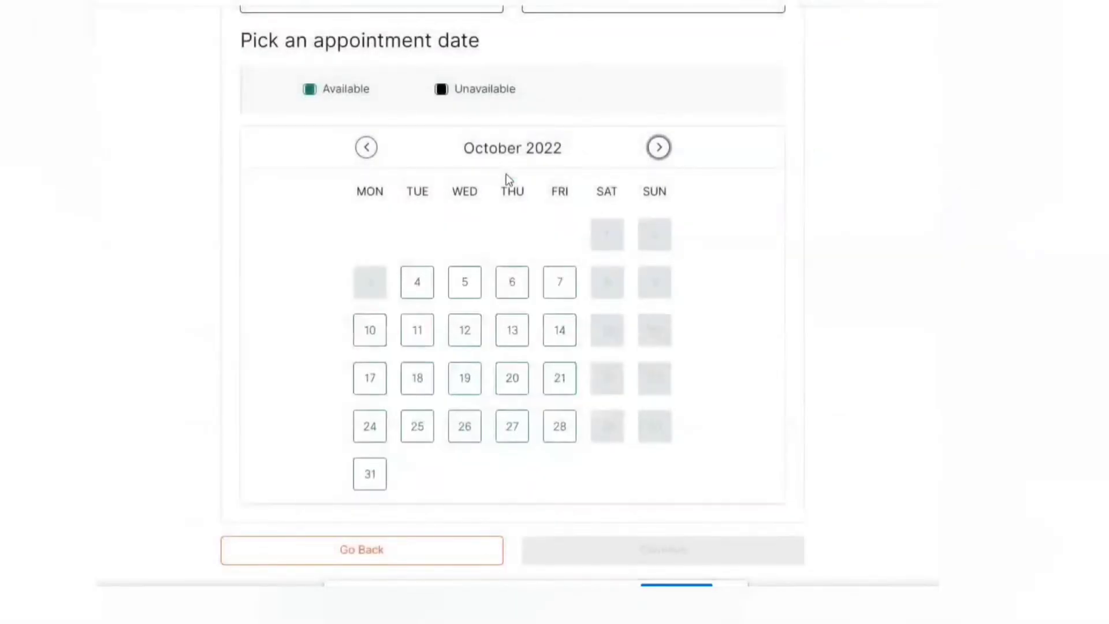
left_click(509, 297)
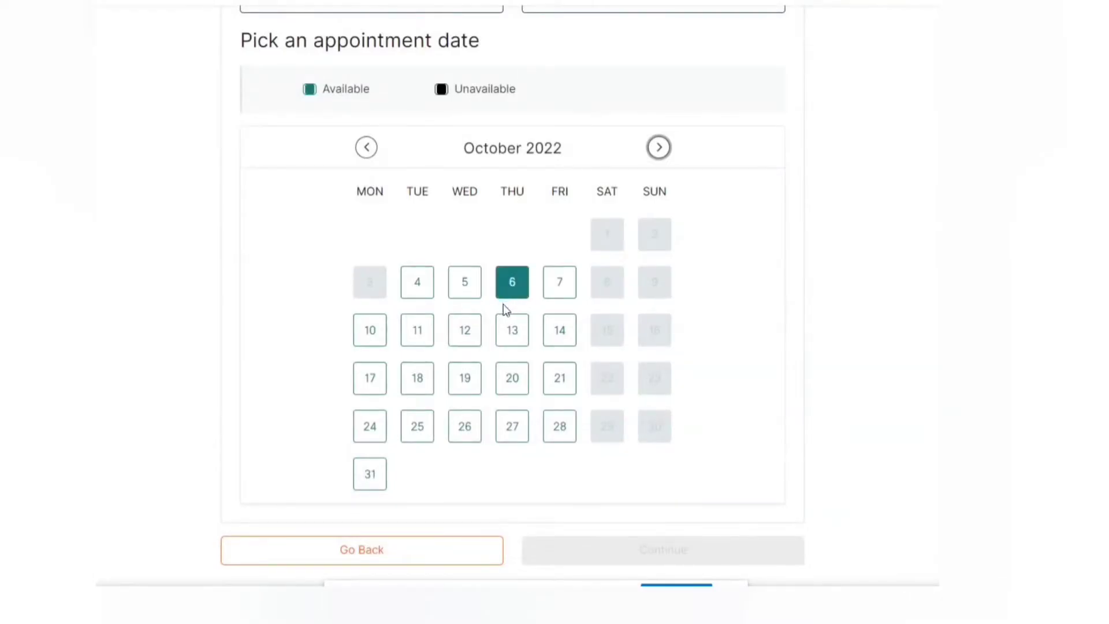
scroll(504, 303, "down", 5)
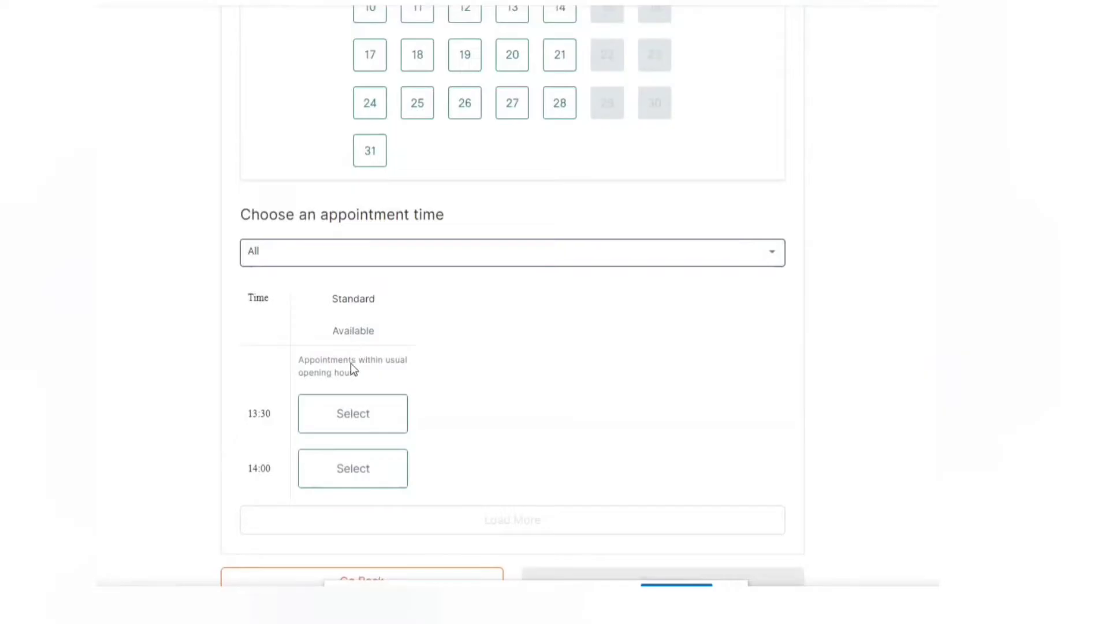
left_click(364, 423)
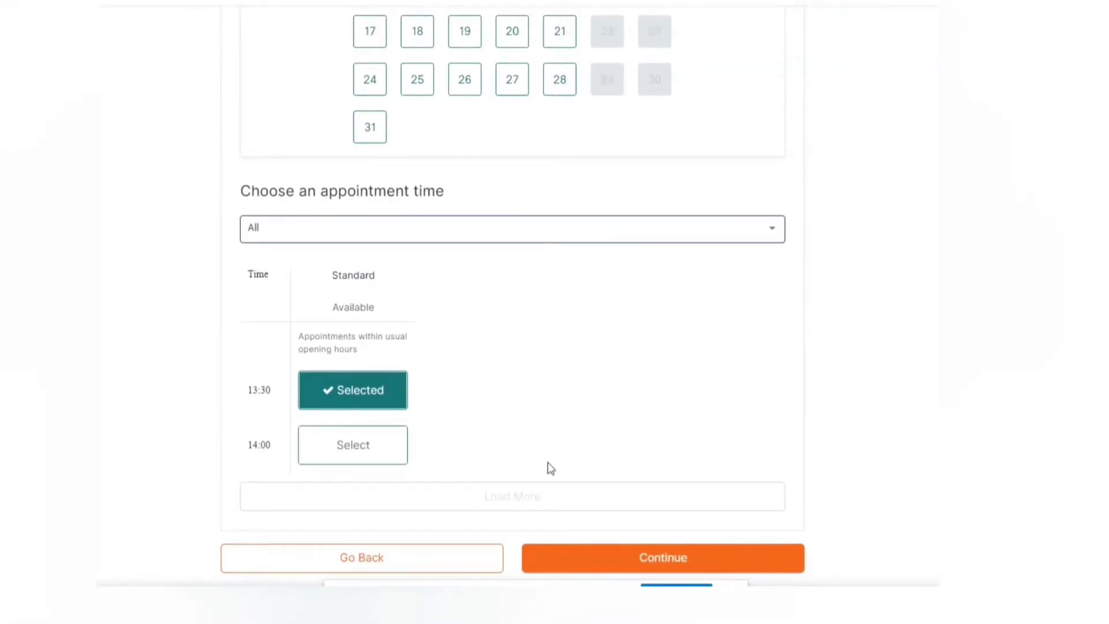
scroll(548, 464, "up", 5)
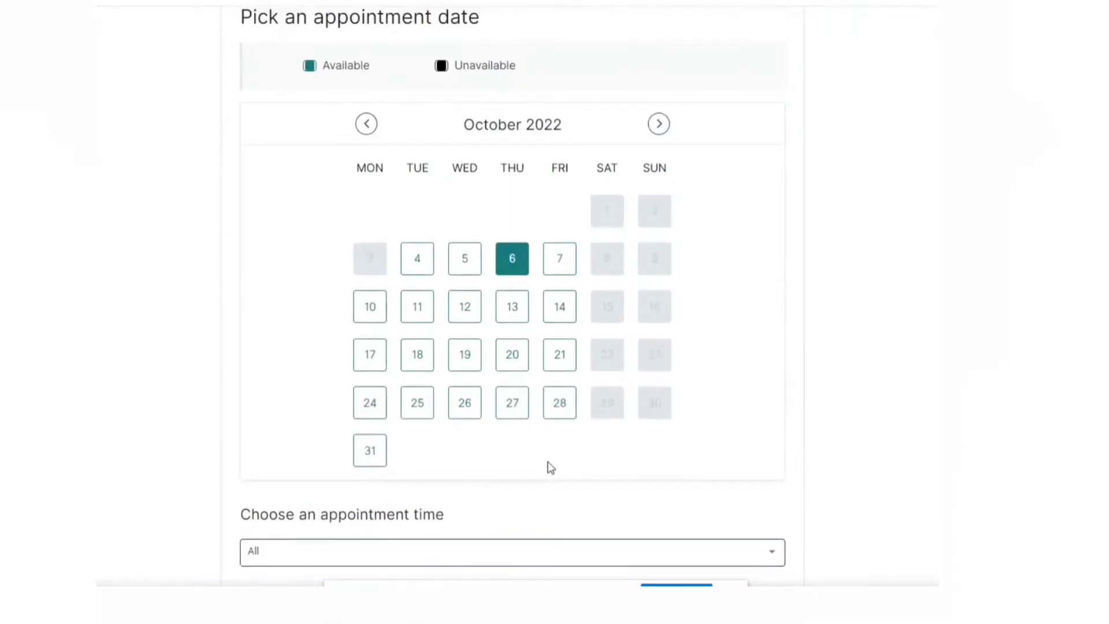
scroll(548, 460, "up", 2)
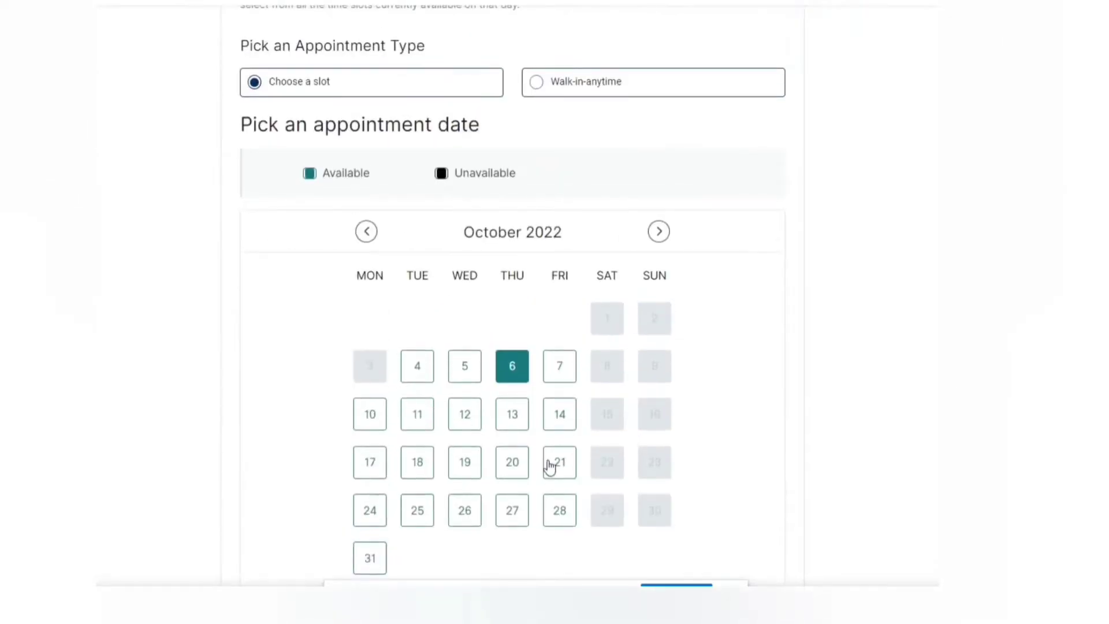
scroll(549, 466, "down", 7)
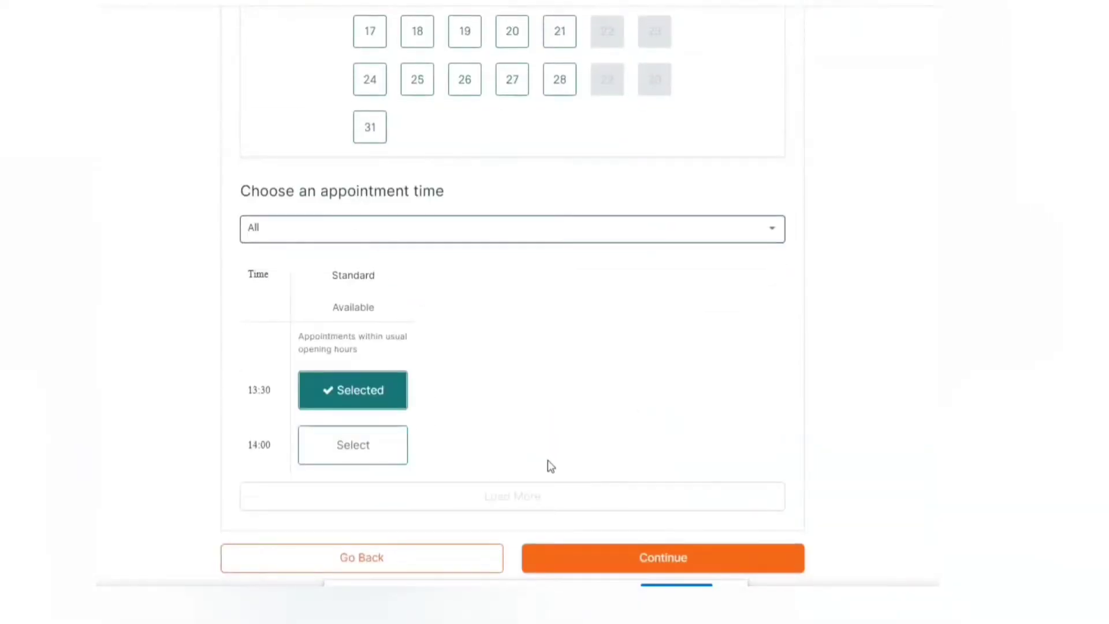
left_click(613, 564)
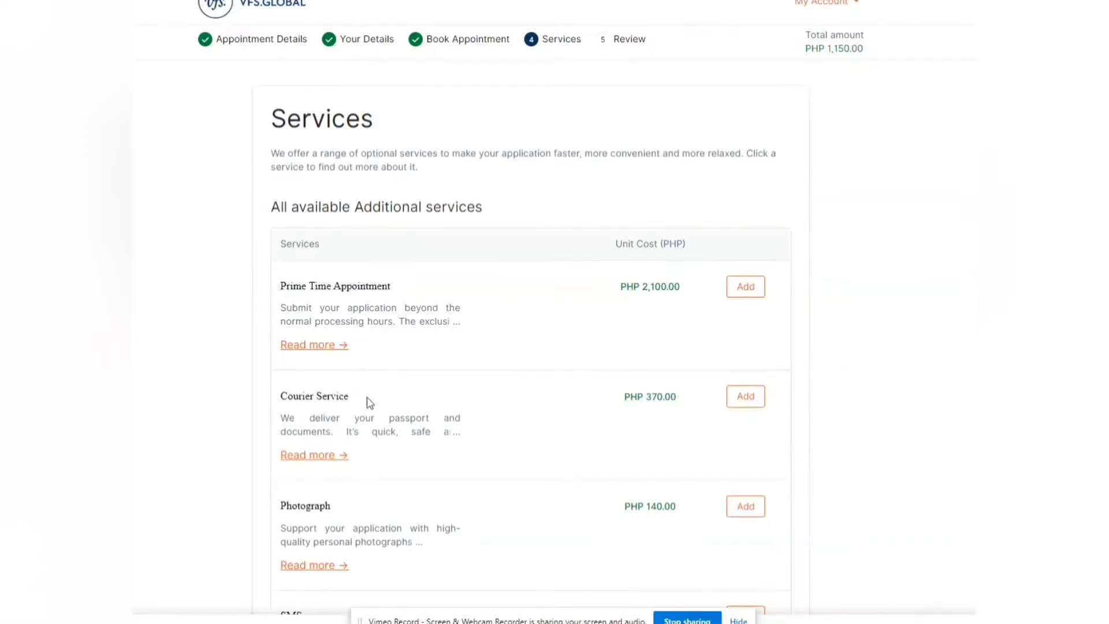
Step: Add Courier Service (PHP 370.00) for the applicant and confirm it
left_click(731, 405)
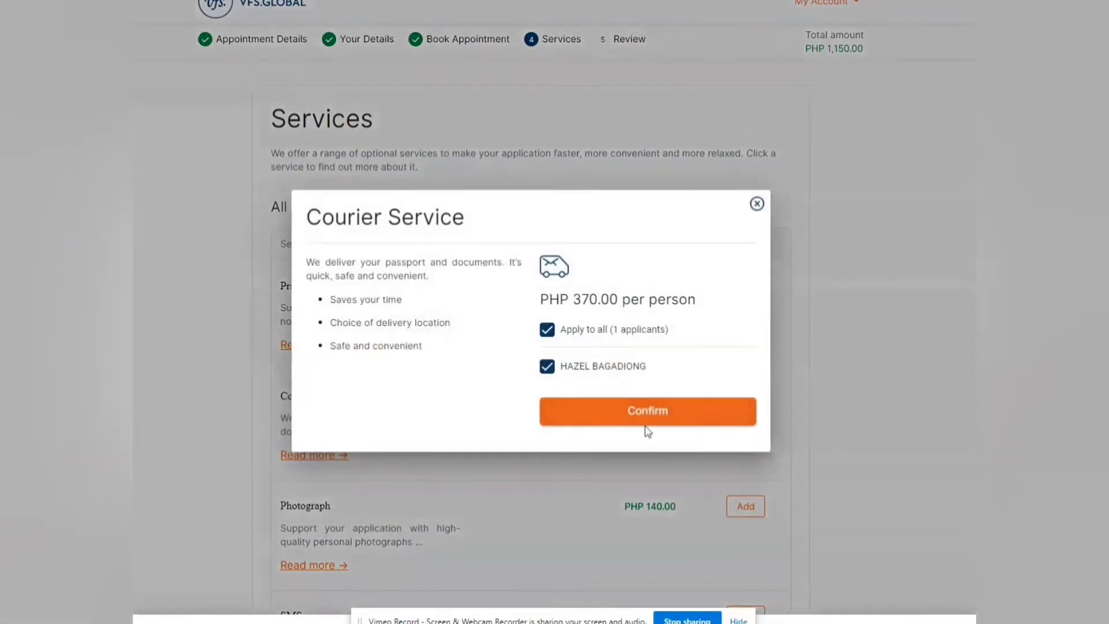
left_click(643, 422)
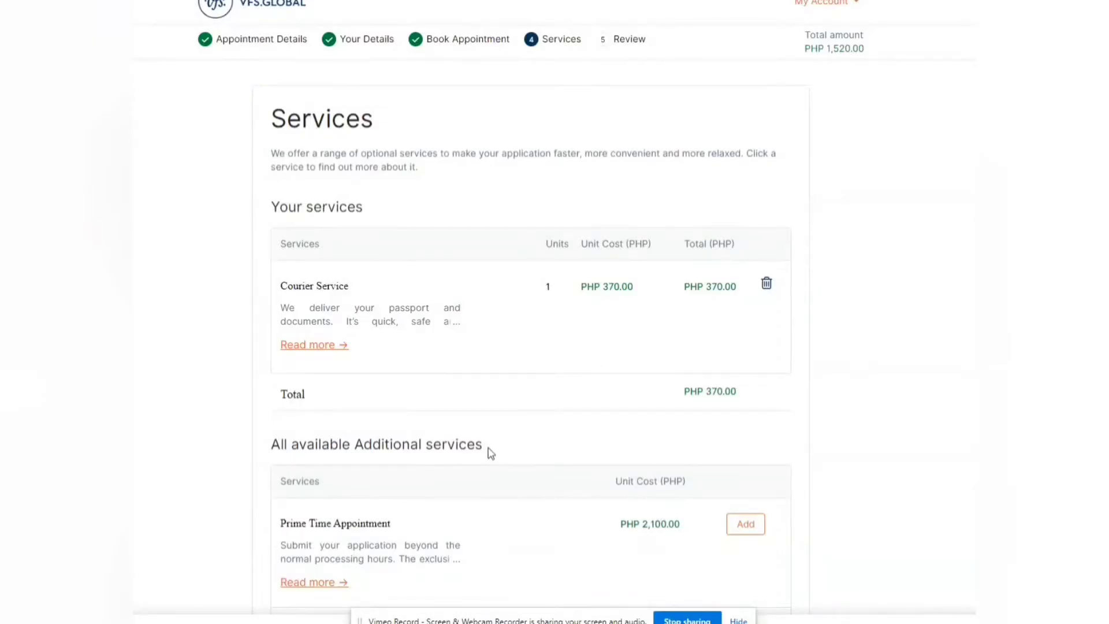
scroll(494, 452, "down", 2)
scroll(496, 452, "down", 1)
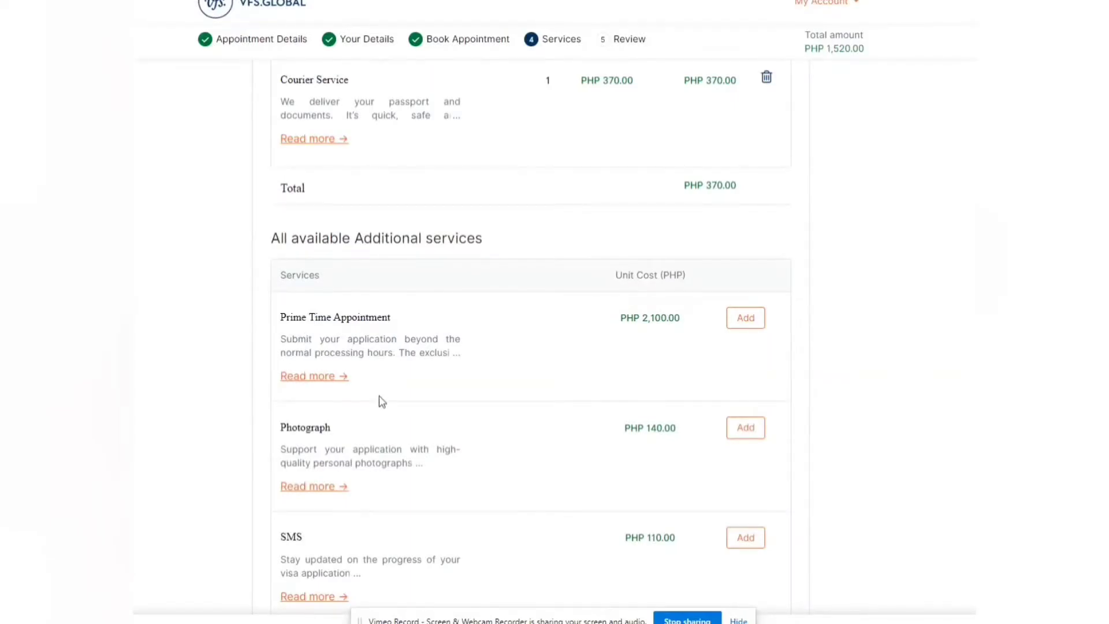
scroll(382, 401, "down", 3)
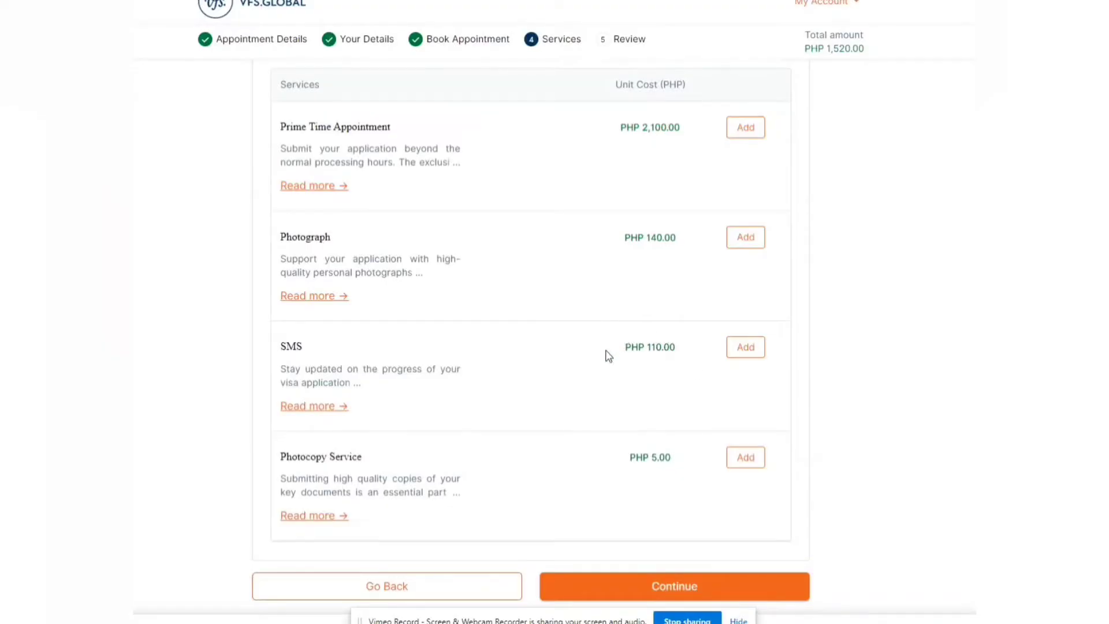
Step: Add and confirm the SMS service, then continue to the Review step
left_click(745, 353)
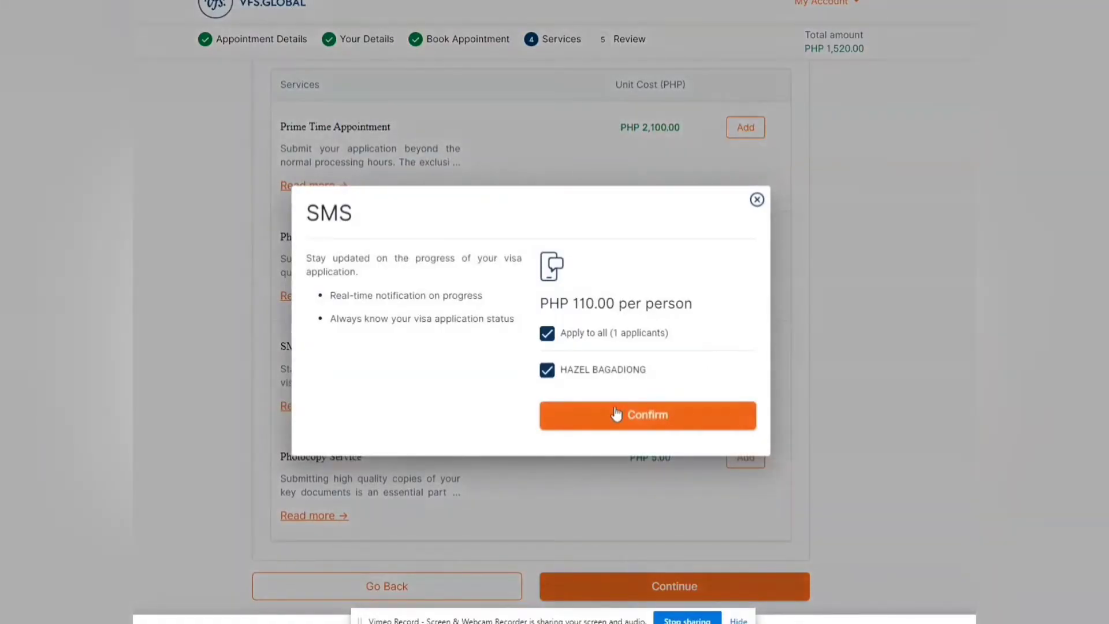
left_click(616, 413)
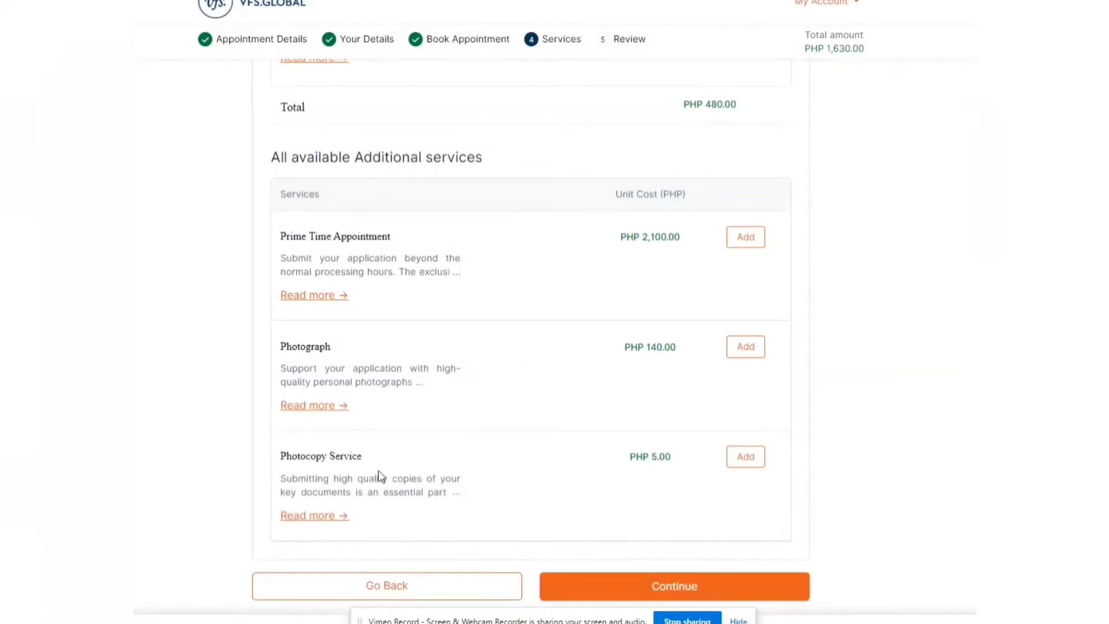
scroll(472, 468, "up", 7)
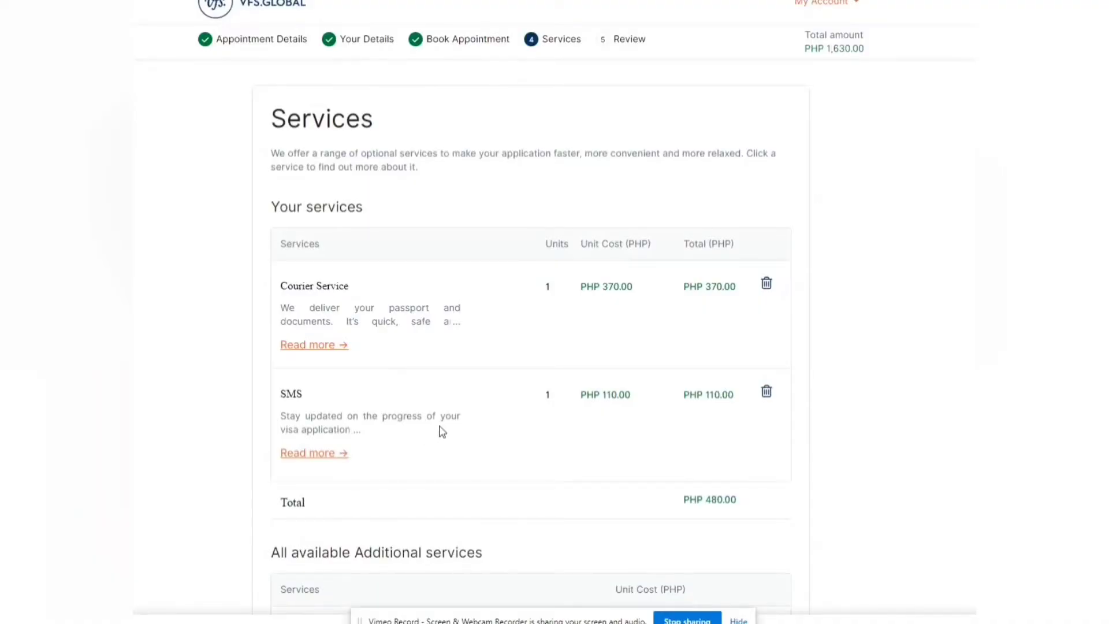
scroll(443, 432, "down", 7)
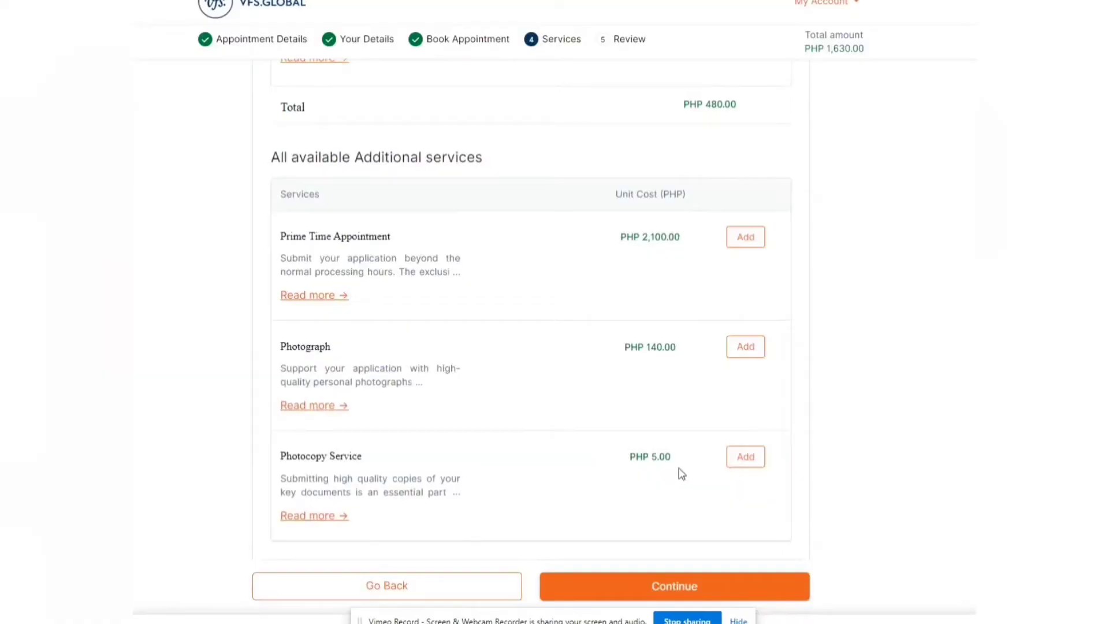
left_click(678, 587)
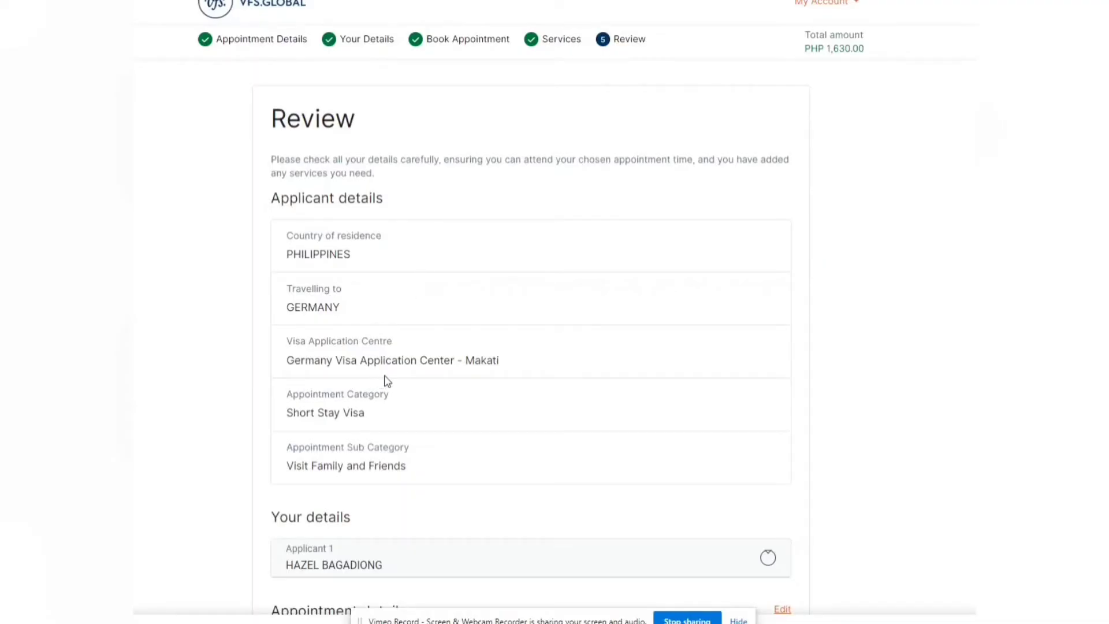
Step: Accept the Terms and Conditions and communication consent, then choose Pay Online
scroll(414, 384, "down", 2)
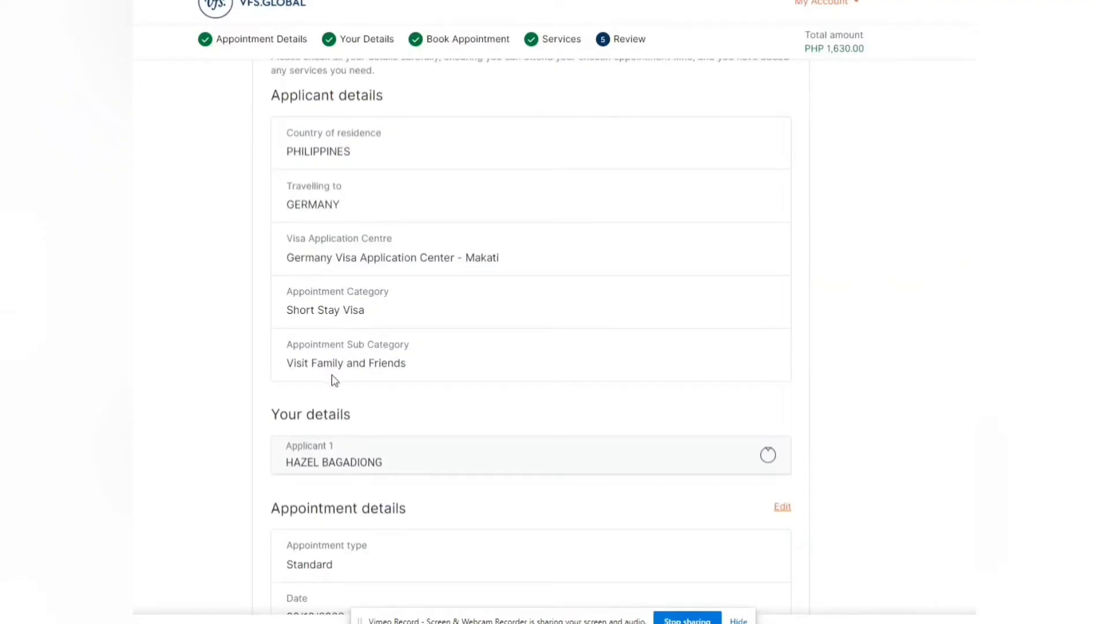
scroll(369, 388, "down", 5)
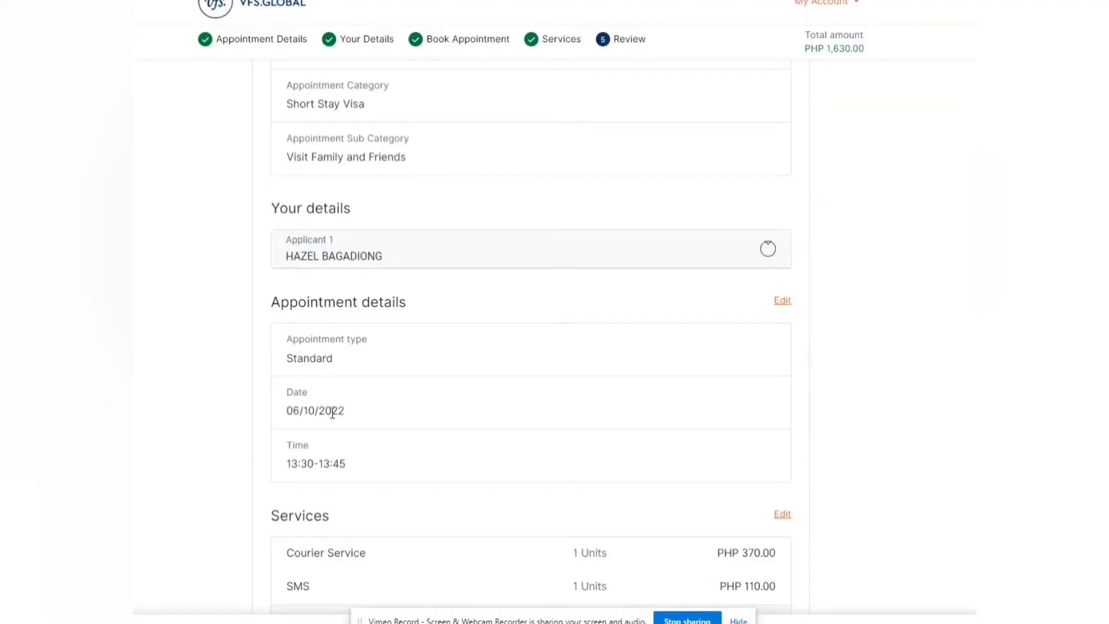
scroll(350, 458, "down", 5)
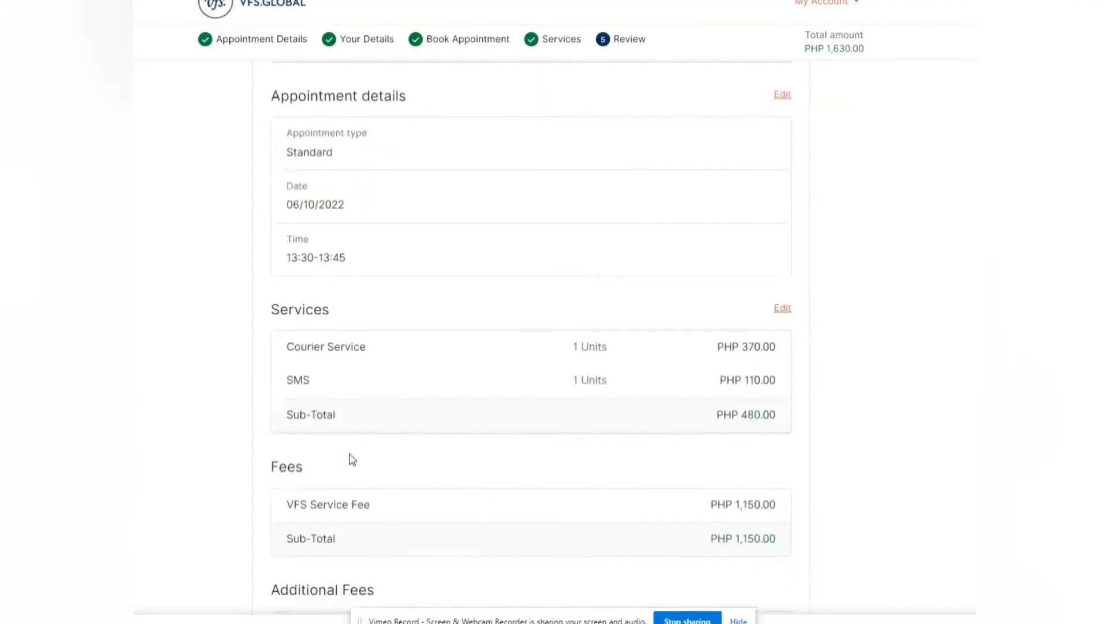
scroll(352, 460, "down", 5)
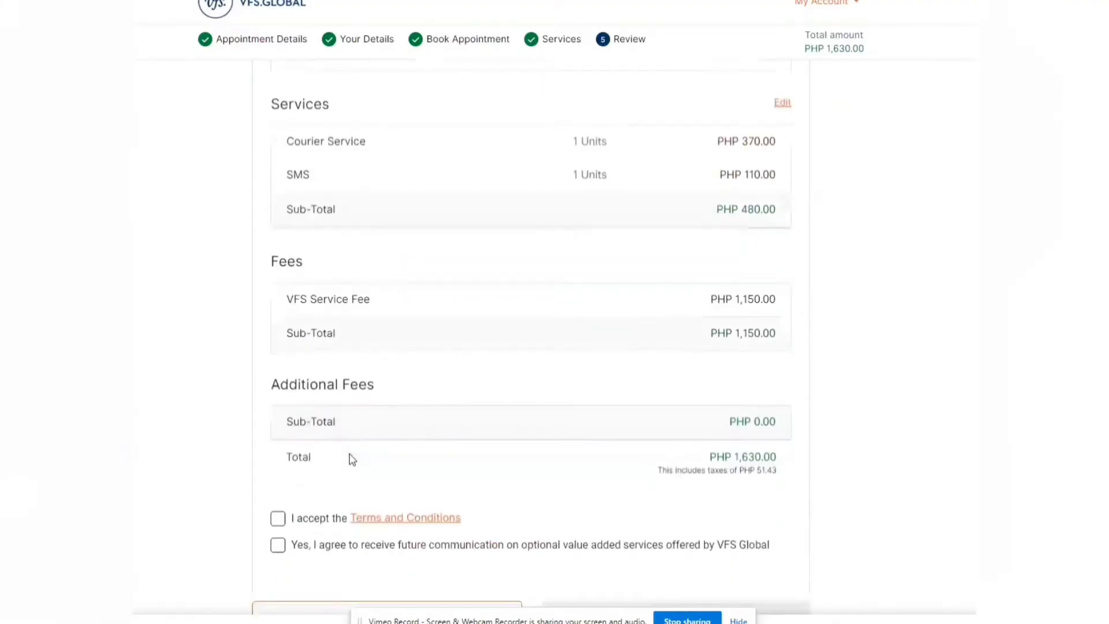
scroll(352, 460, "down", 1)
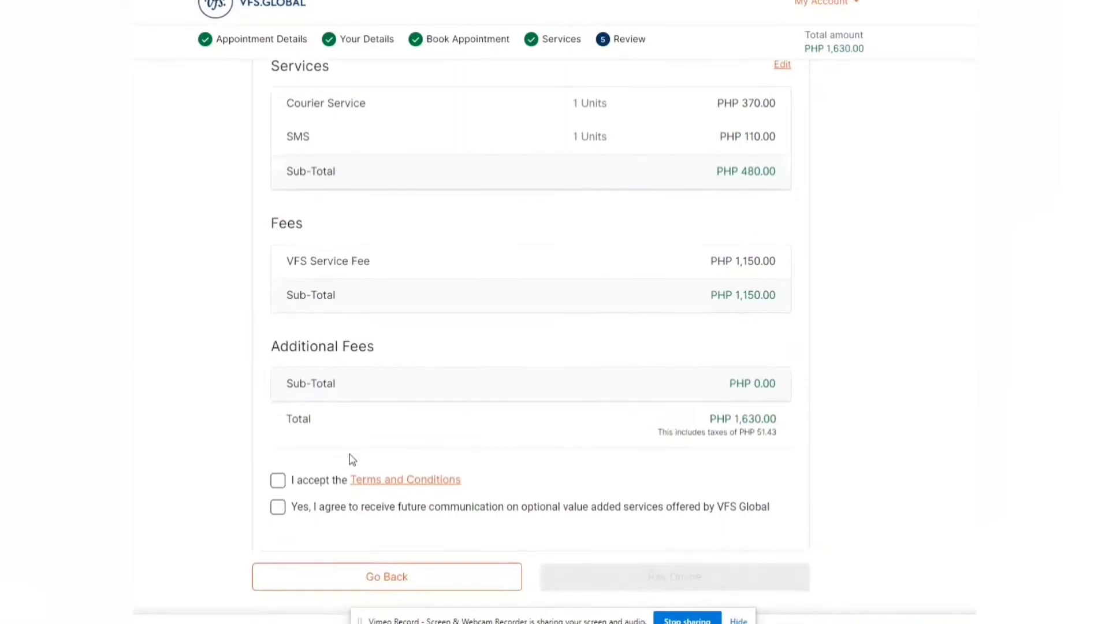
left_click(279, 482)
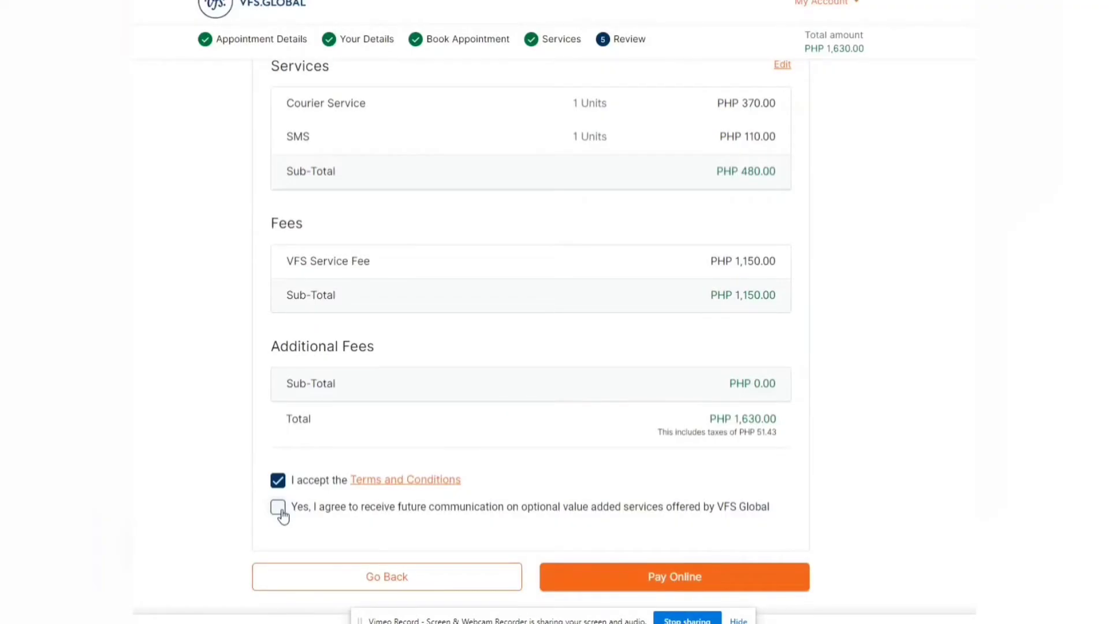
left_click(283, 516)
left_click(620, 581)
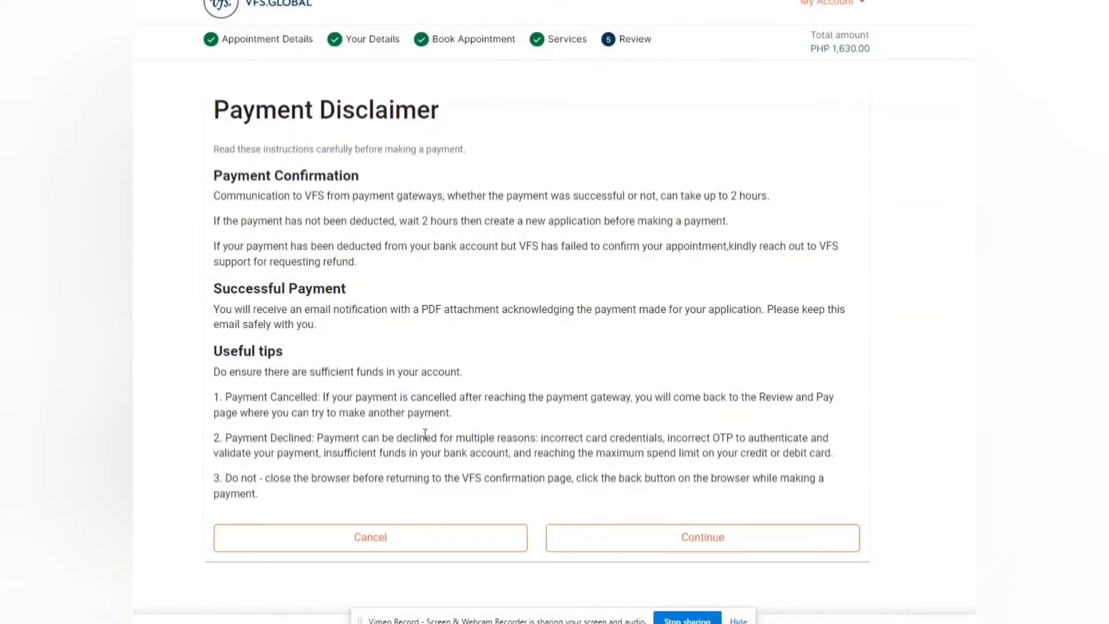
Step: Continue past the Payment Disclaimer to the 2C2P payment gateway
left_click(613, 540)
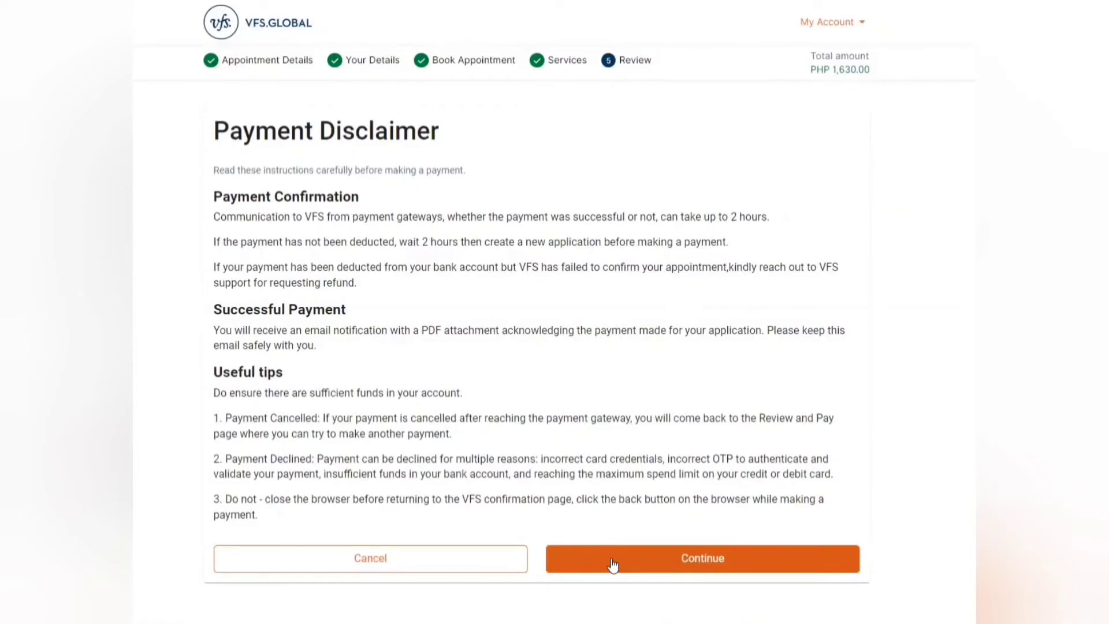
left_click(611, 558)
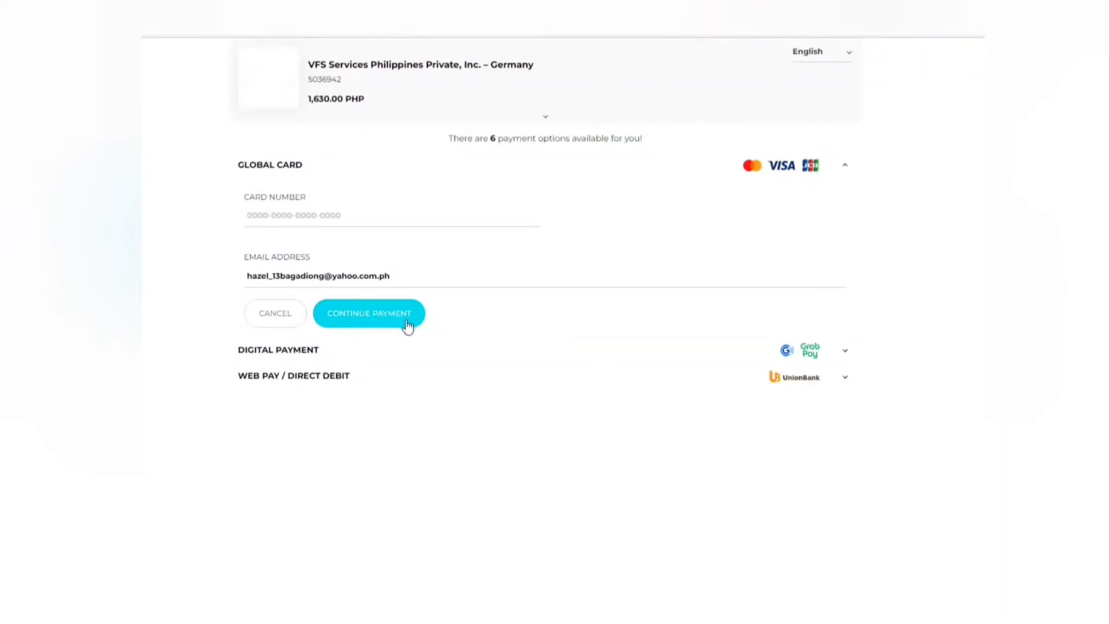
Step: Choose GCash, autofill the payer's details, enter the phone number, and pay PHP 1,630.00
left_click(858, 358)
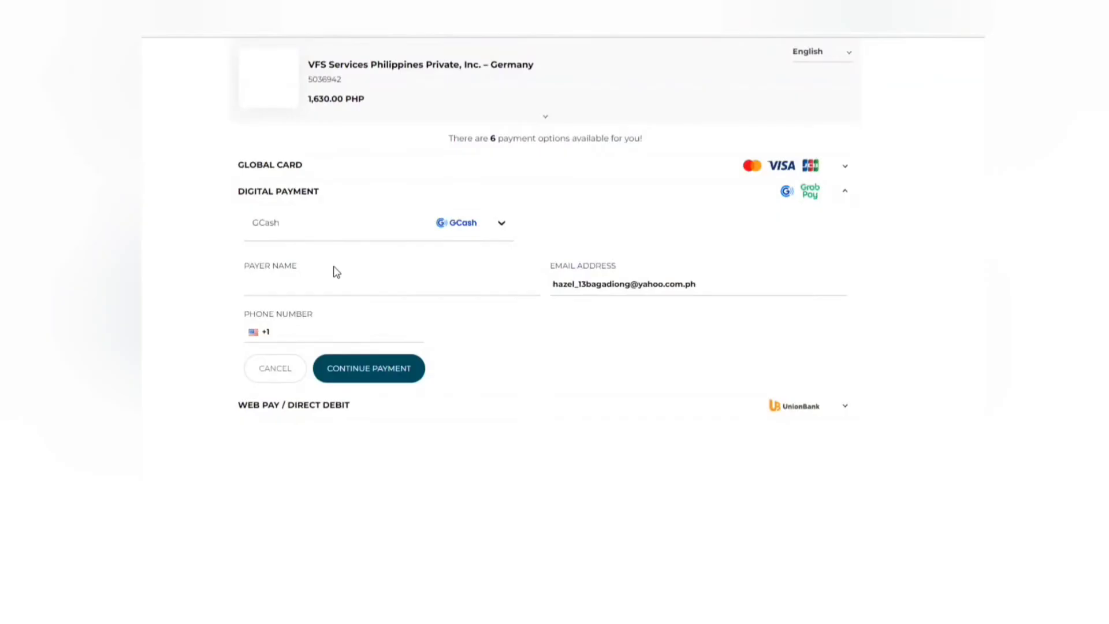
left_click(324, 283)
left_click(311, 327)
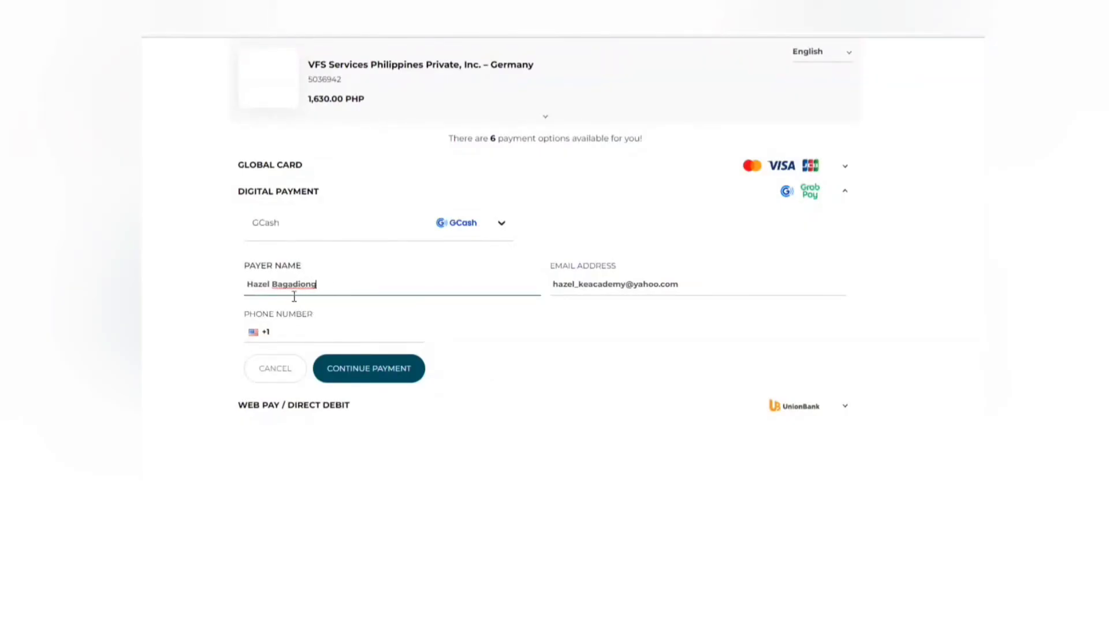
left_click(277, 339)
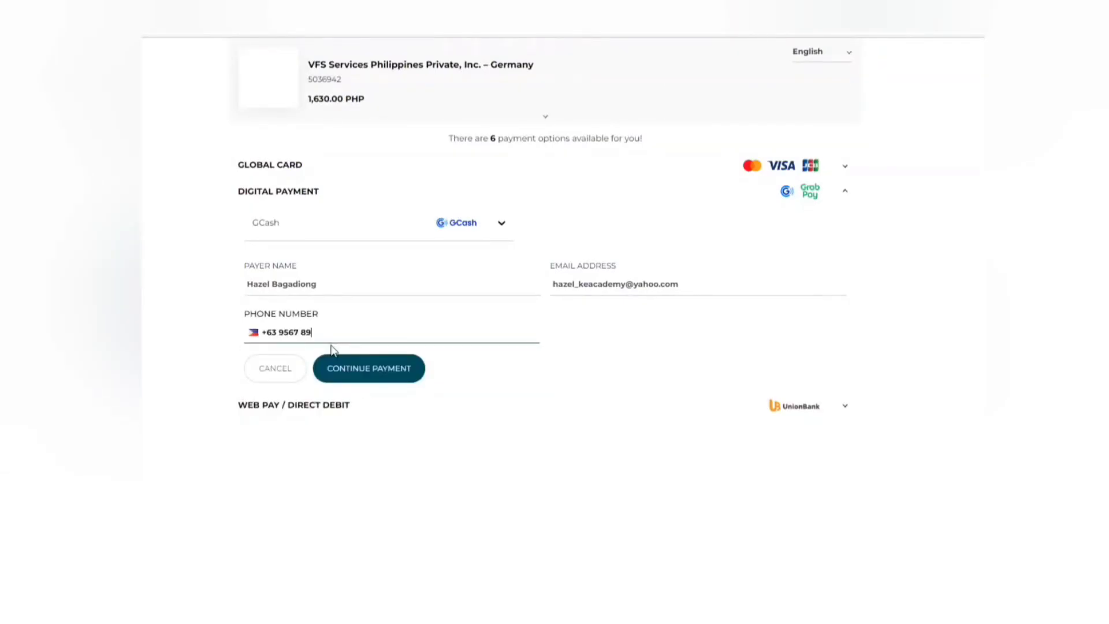
left_click(368, 374)
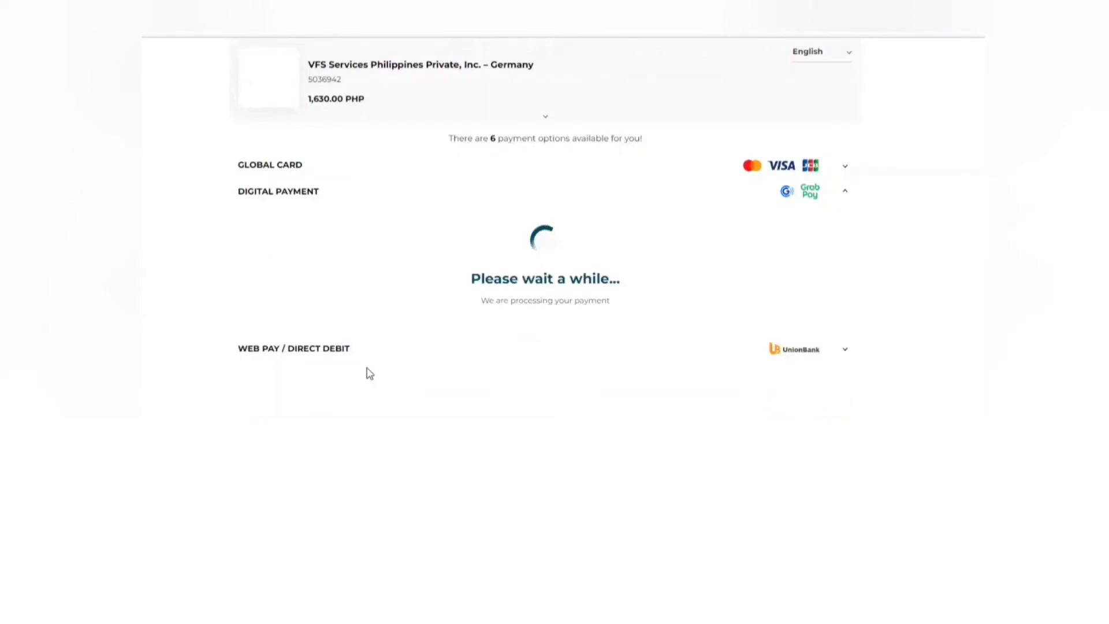